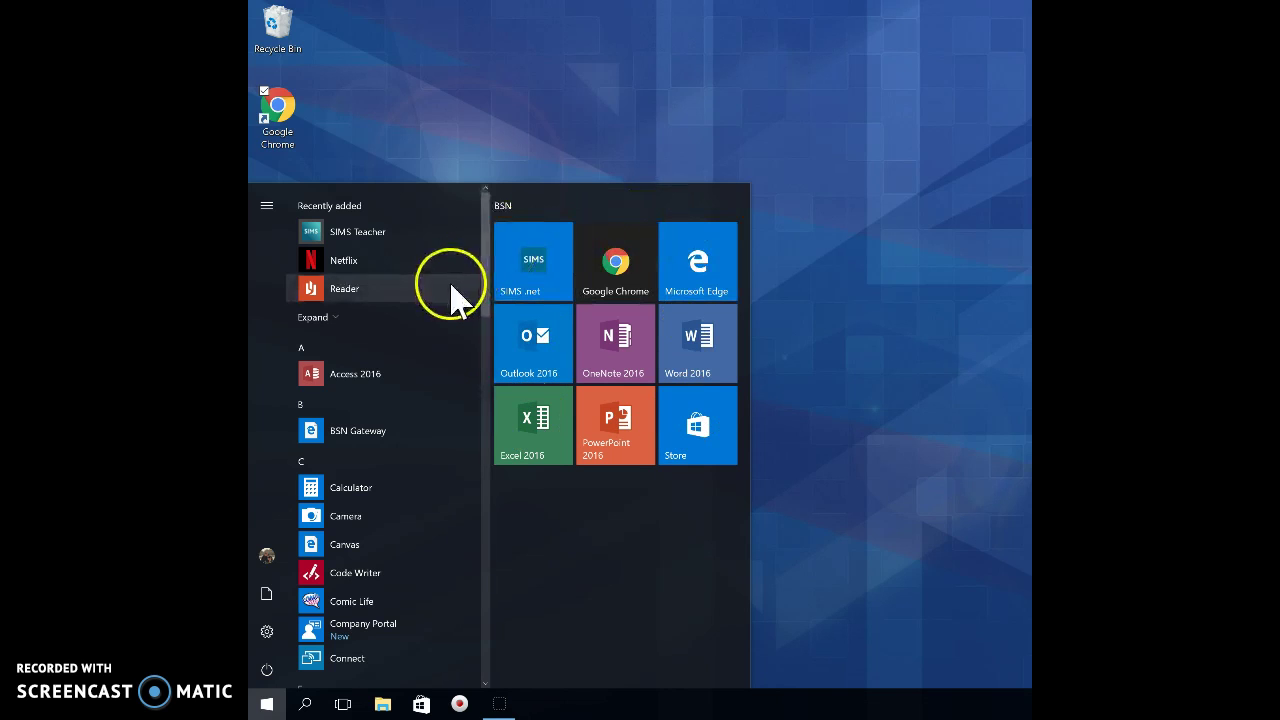
Step: Launch PowerPoint 2016 from its Start tile and Reader from the full app list, and close both apps
left_click_drag(486, 278, 492, 520)
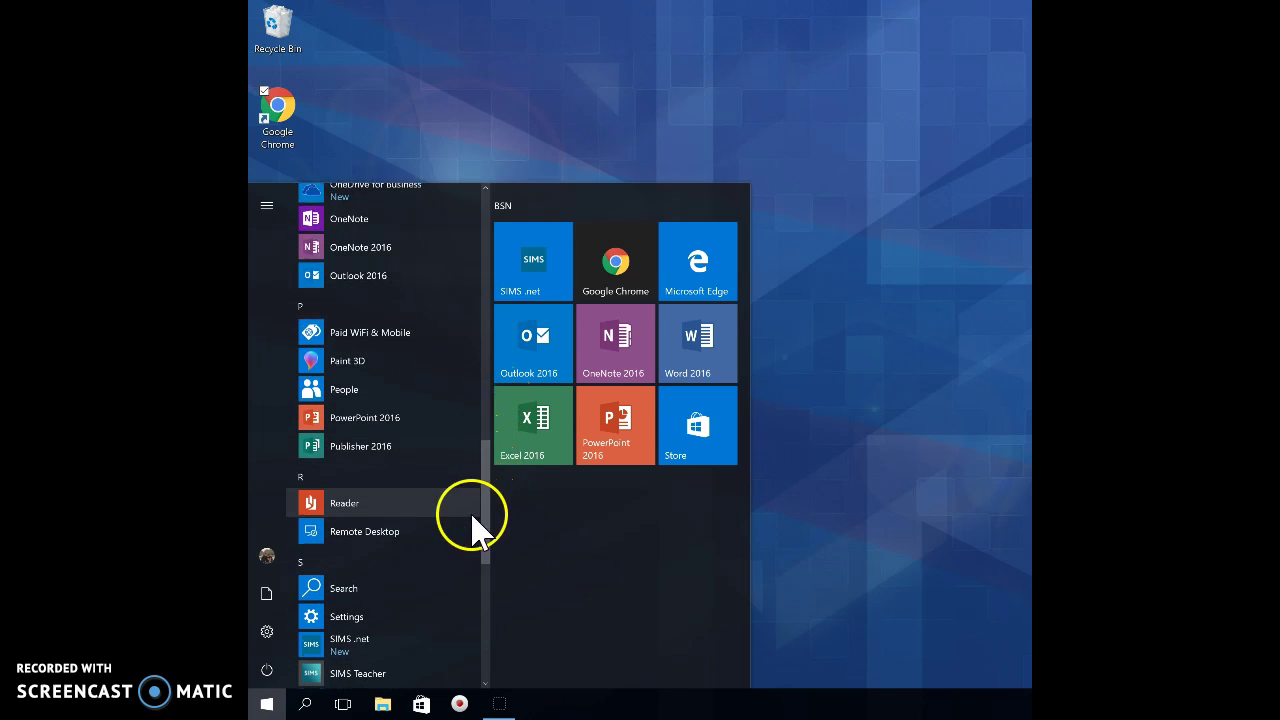
left_click(612, 445)
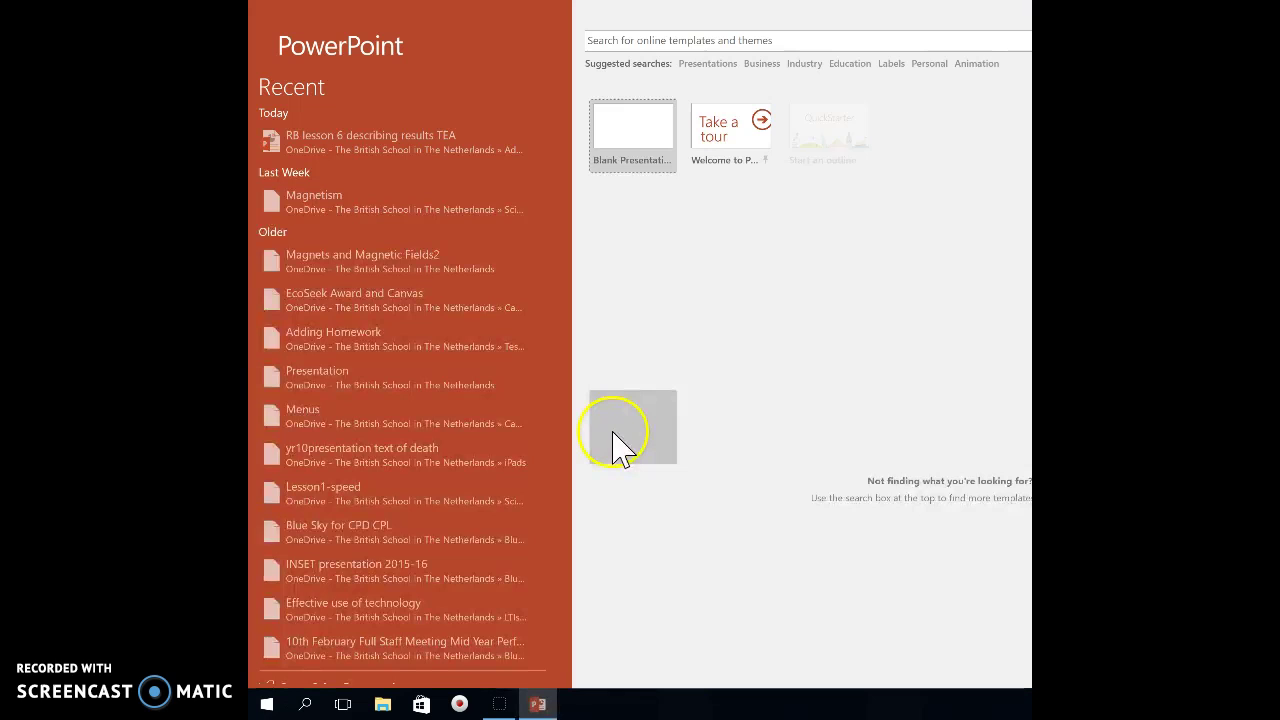
left_click(264, 705)
left_click_drag(484, 302, 500, 543)
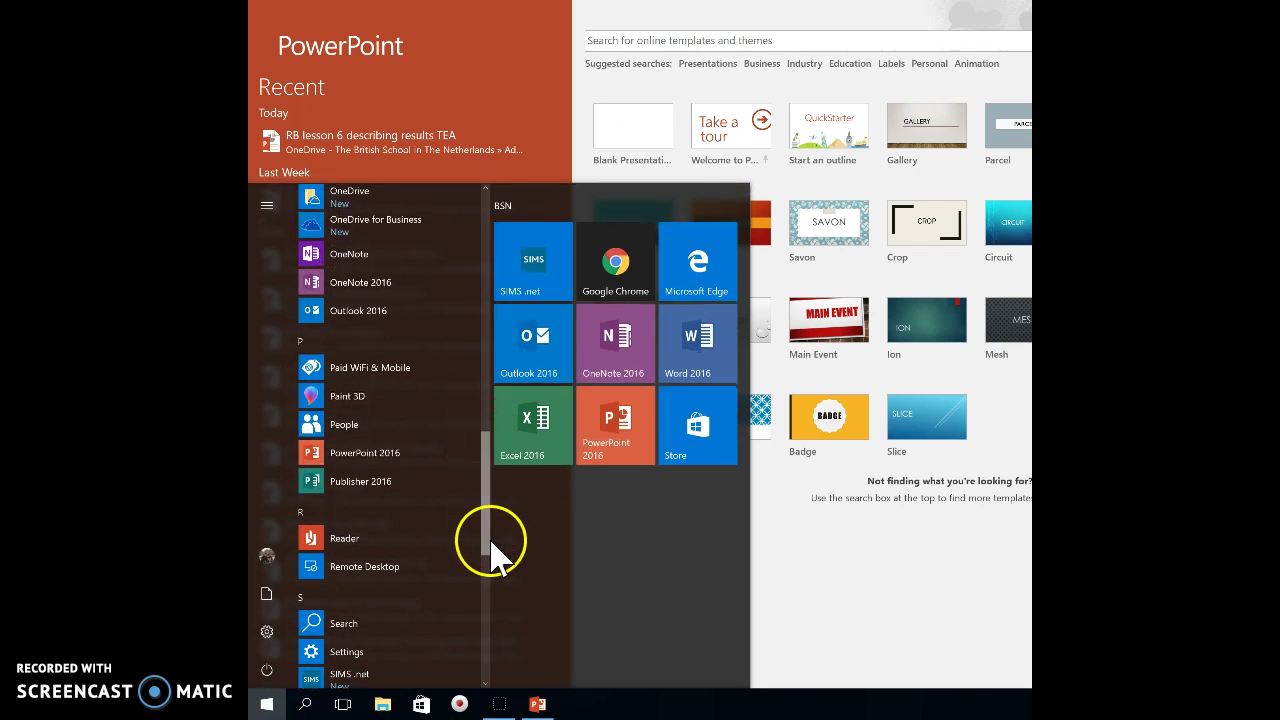
left_click(409, 541)
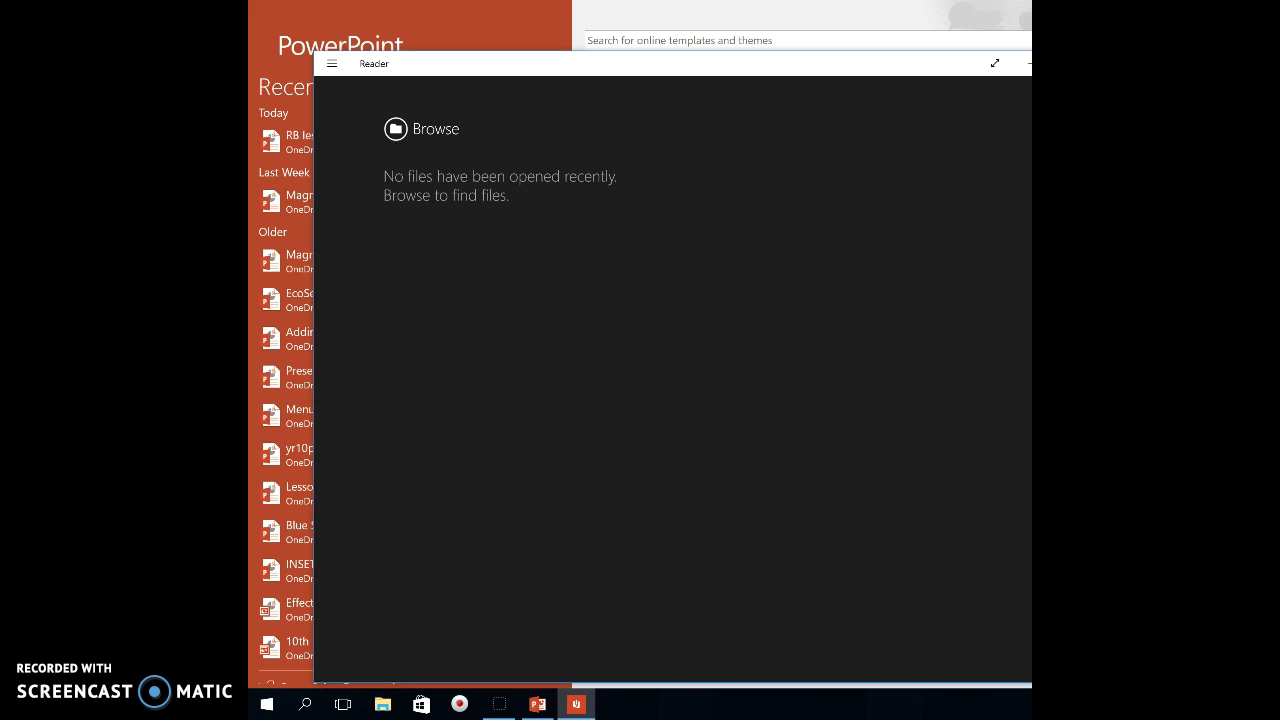
key("alt+F4")
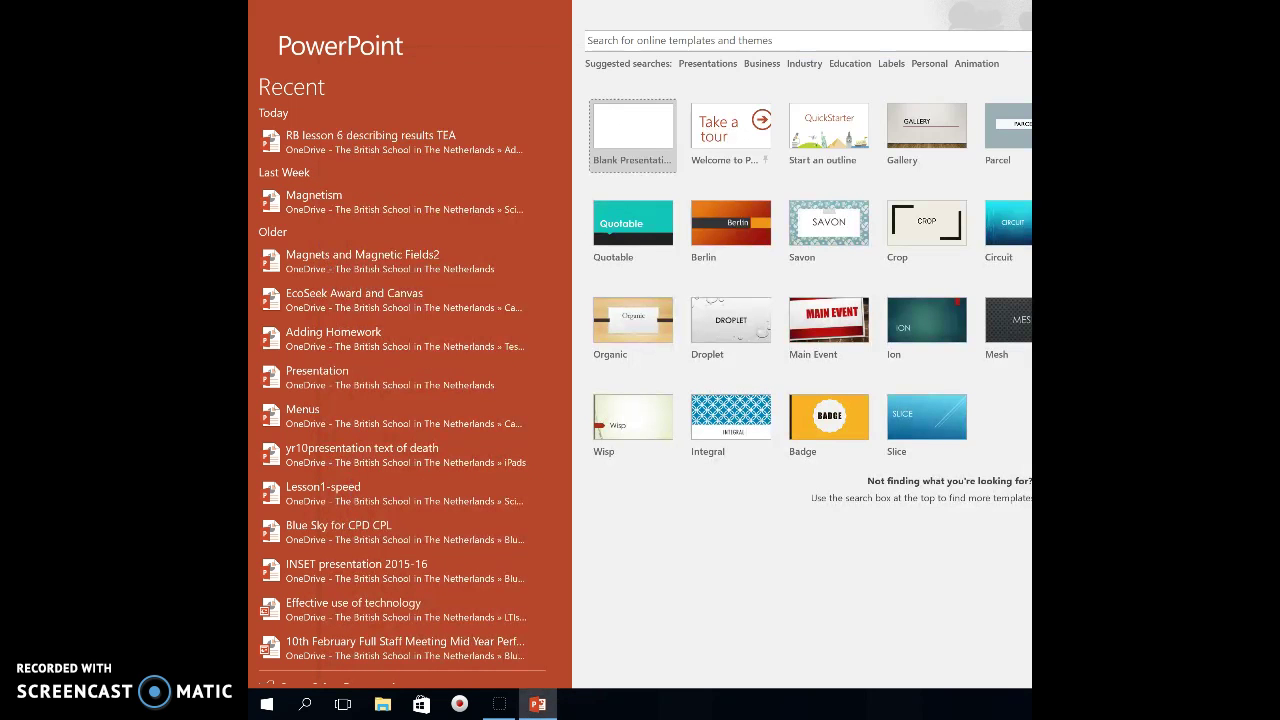
key("alt+F4")
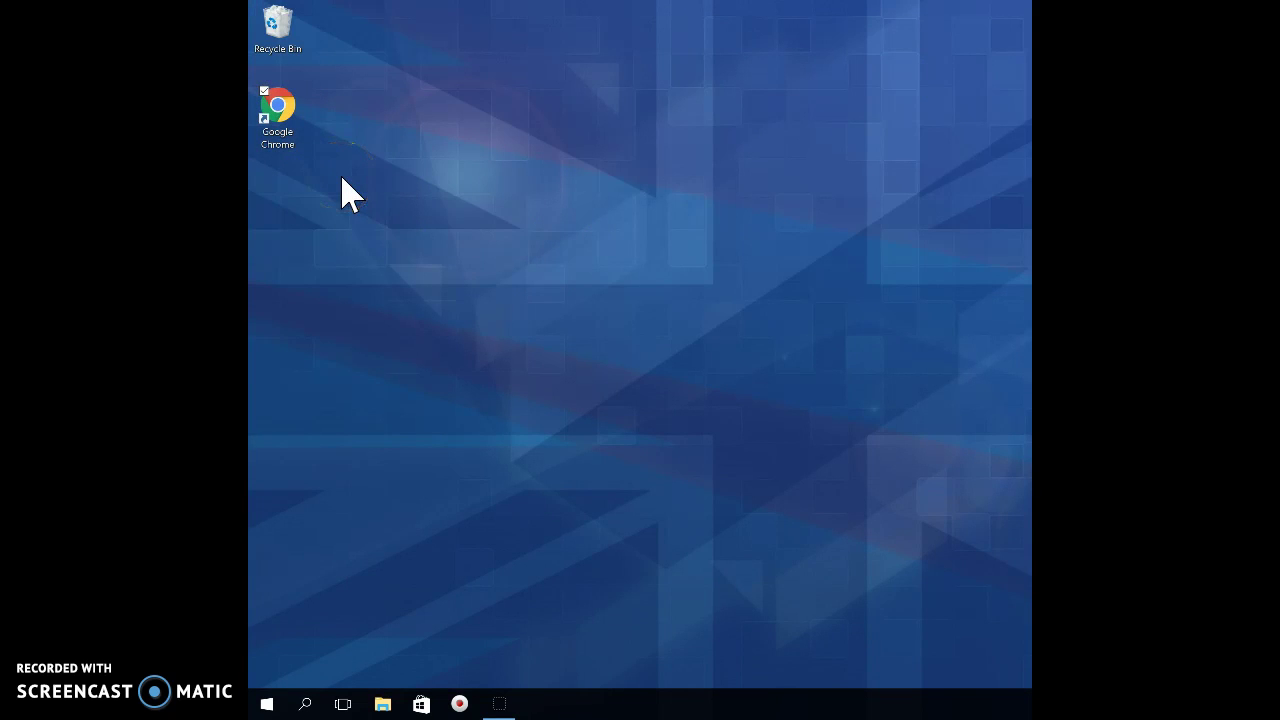
Step: Open Google Chrome from its desktop shortcut and the Store from the taskbar, dismissing each window after it loads
double_click(285, 114)
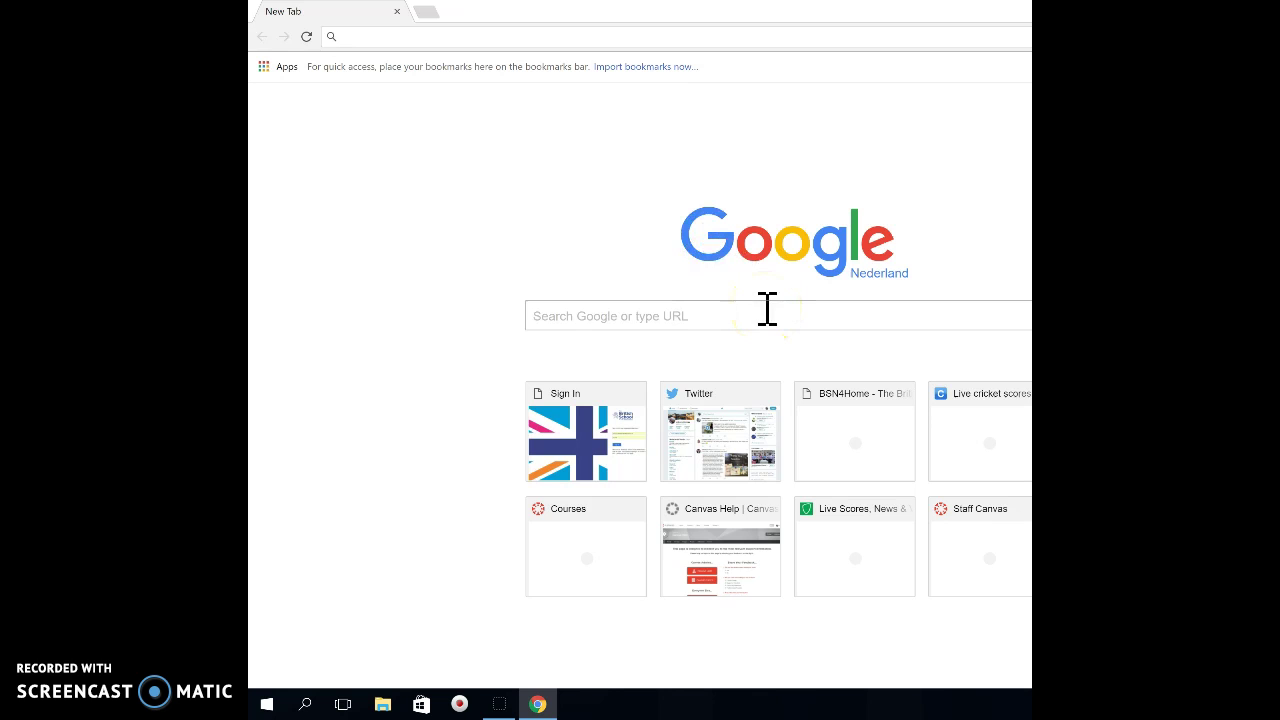
key("alt+F4")
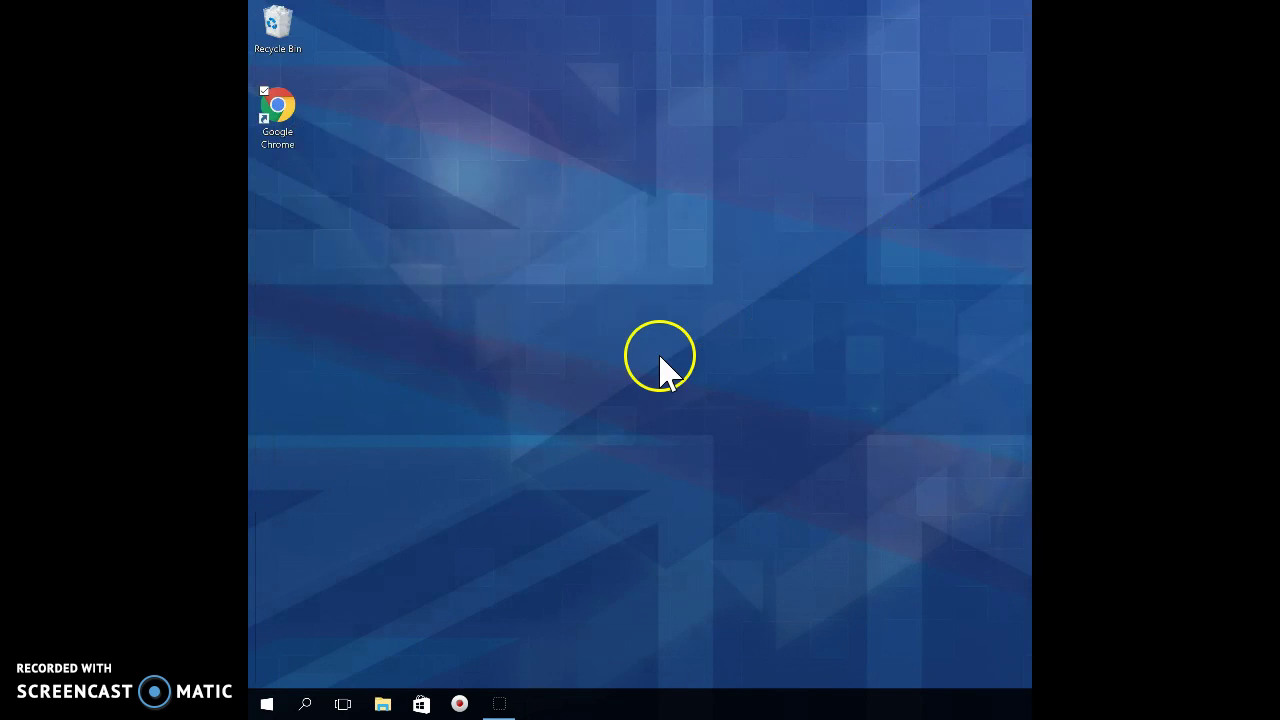
left_click(421, 704)
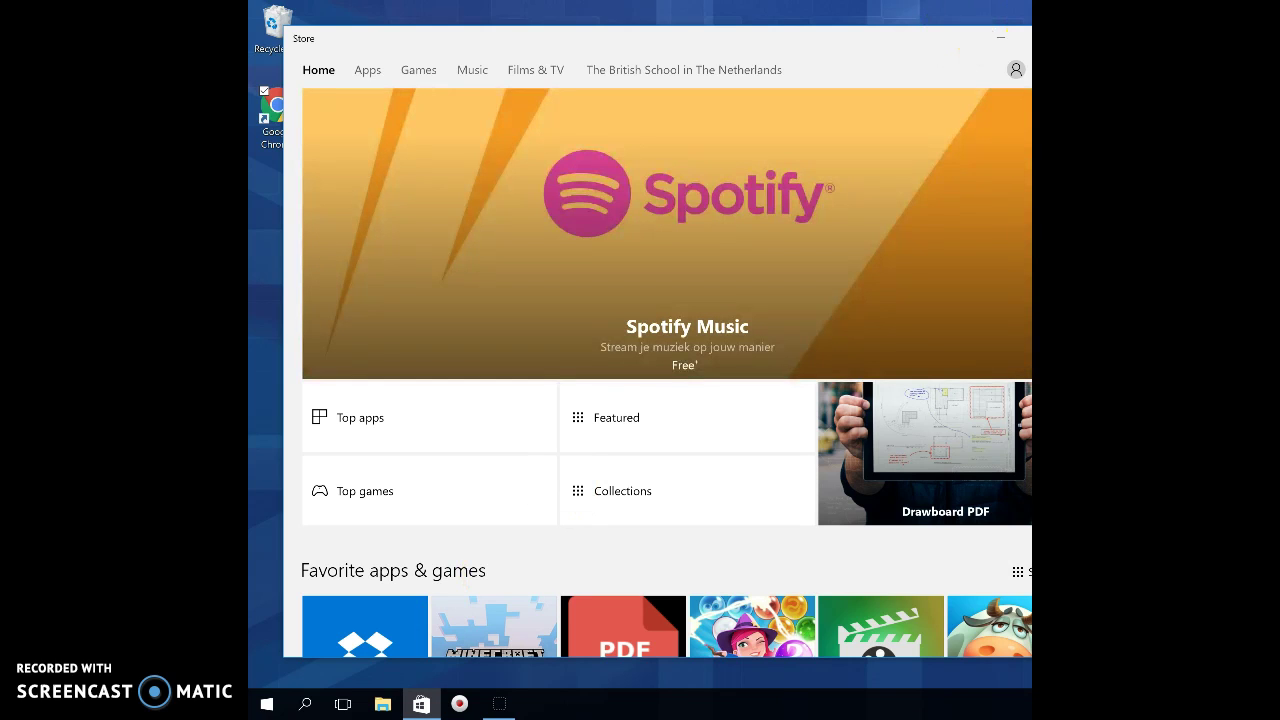
left_click(1000, 37)
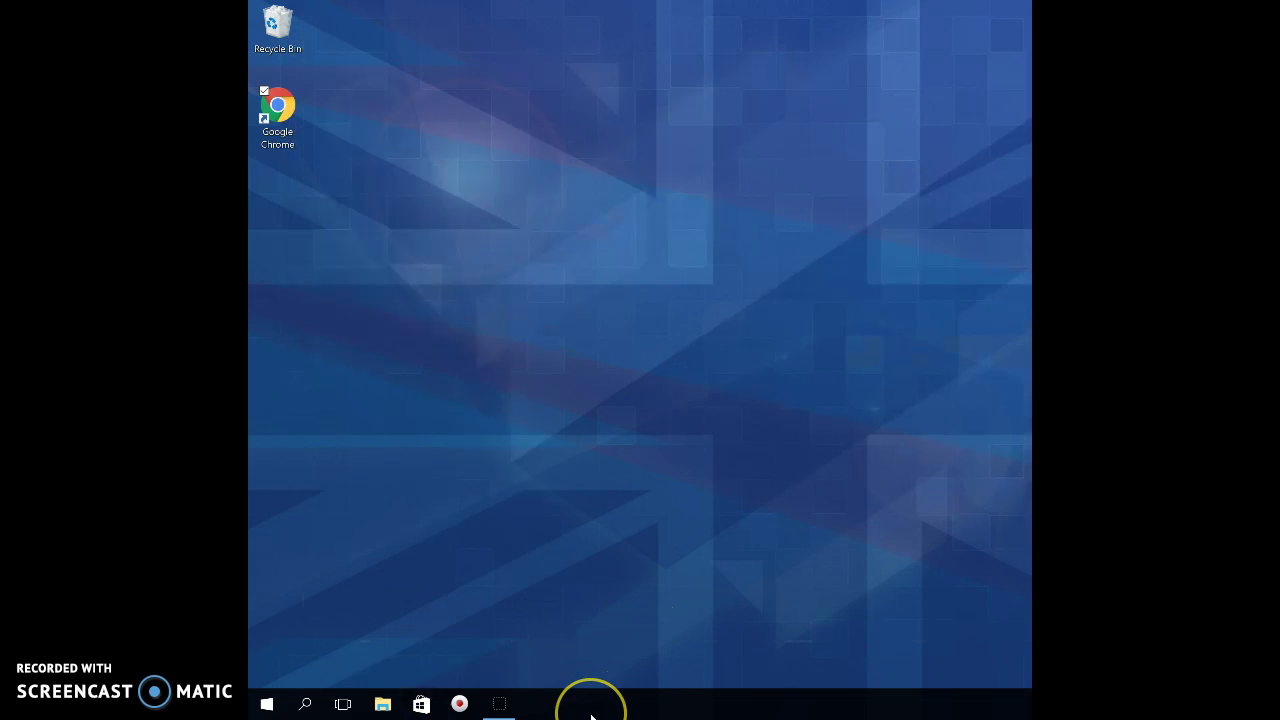
Step: Launch PowerPoint 2016 and pin the running app to the taskbar
left_click(272, 705)
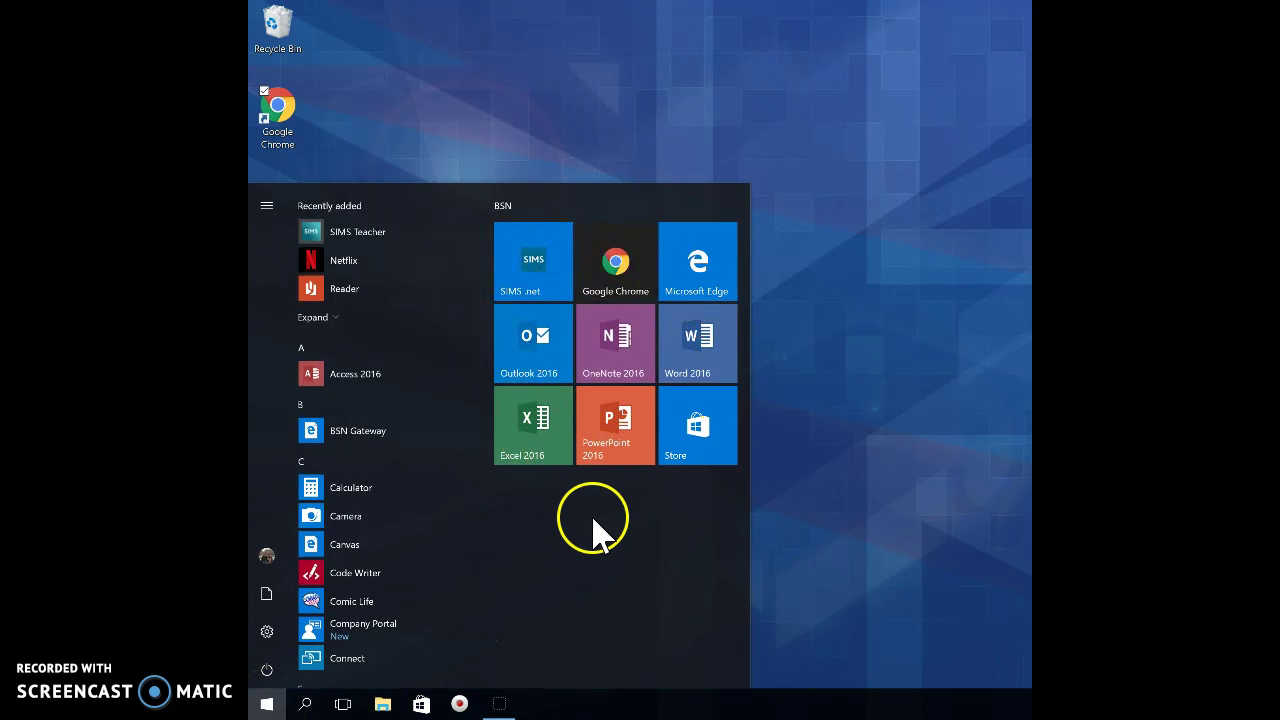
left_click(618, 438)
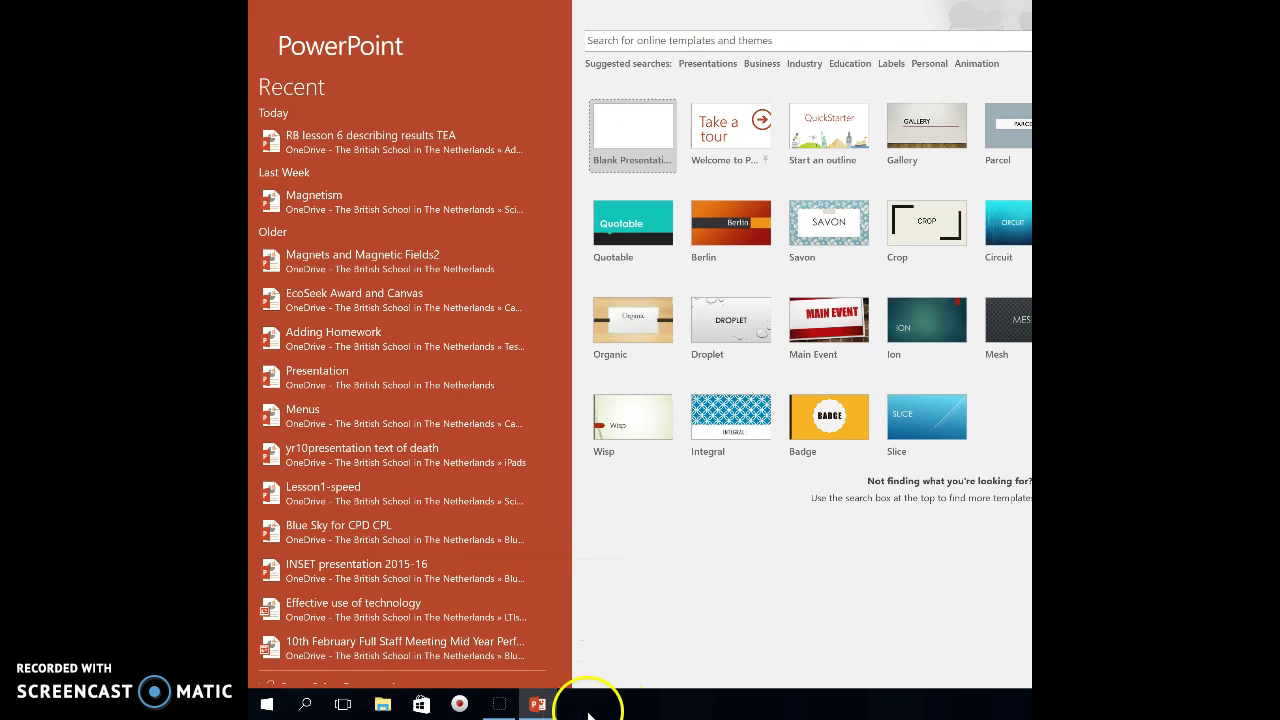
mouse_move(537, 706)
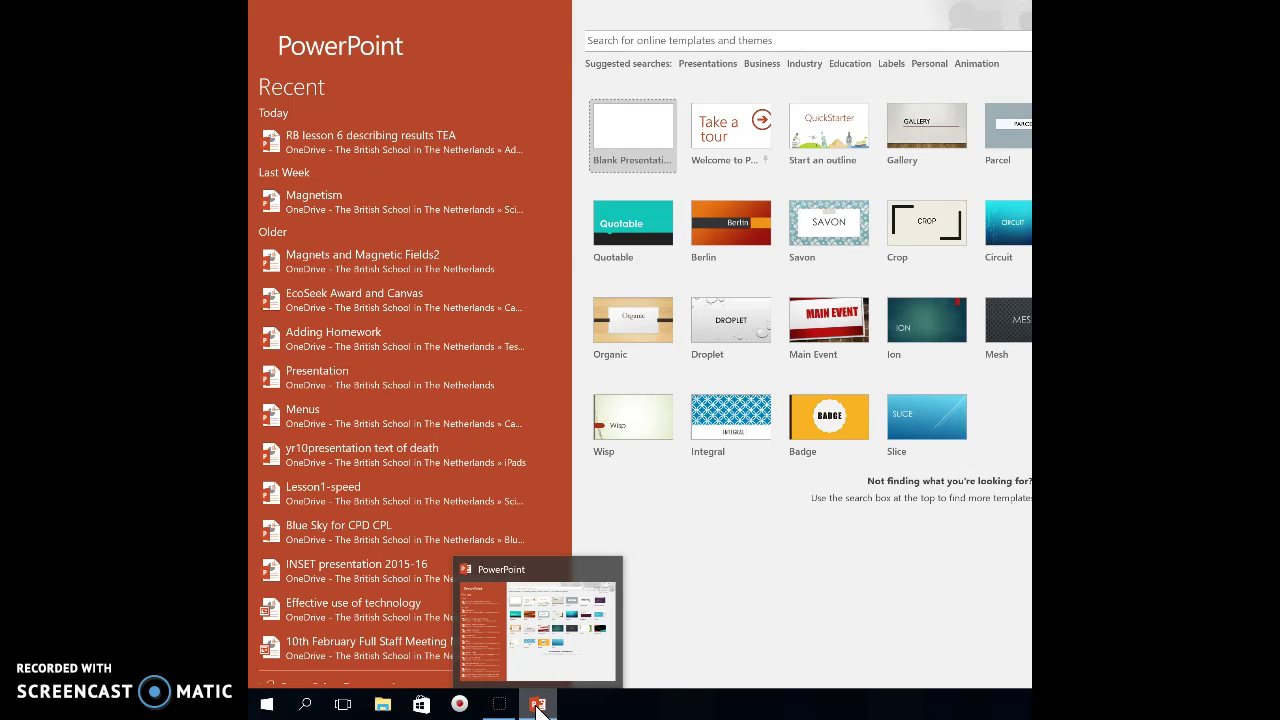
right_click(537, 706)
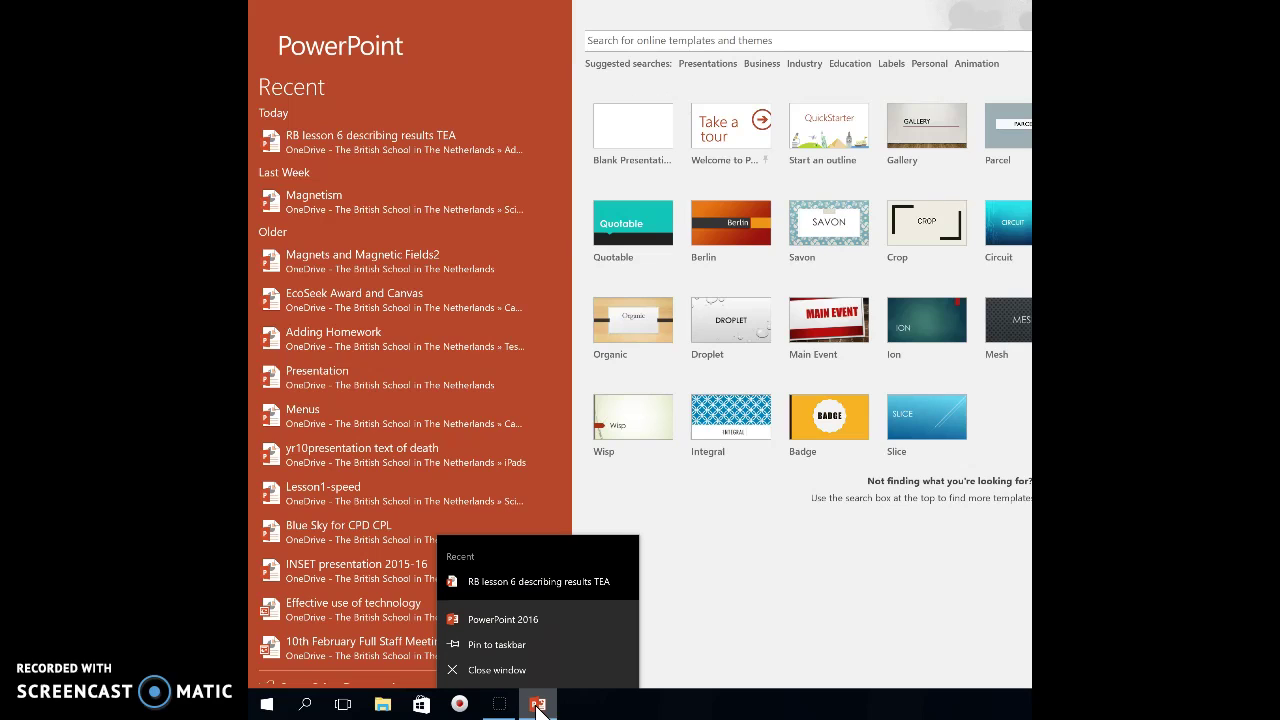
left_click(512, 645)
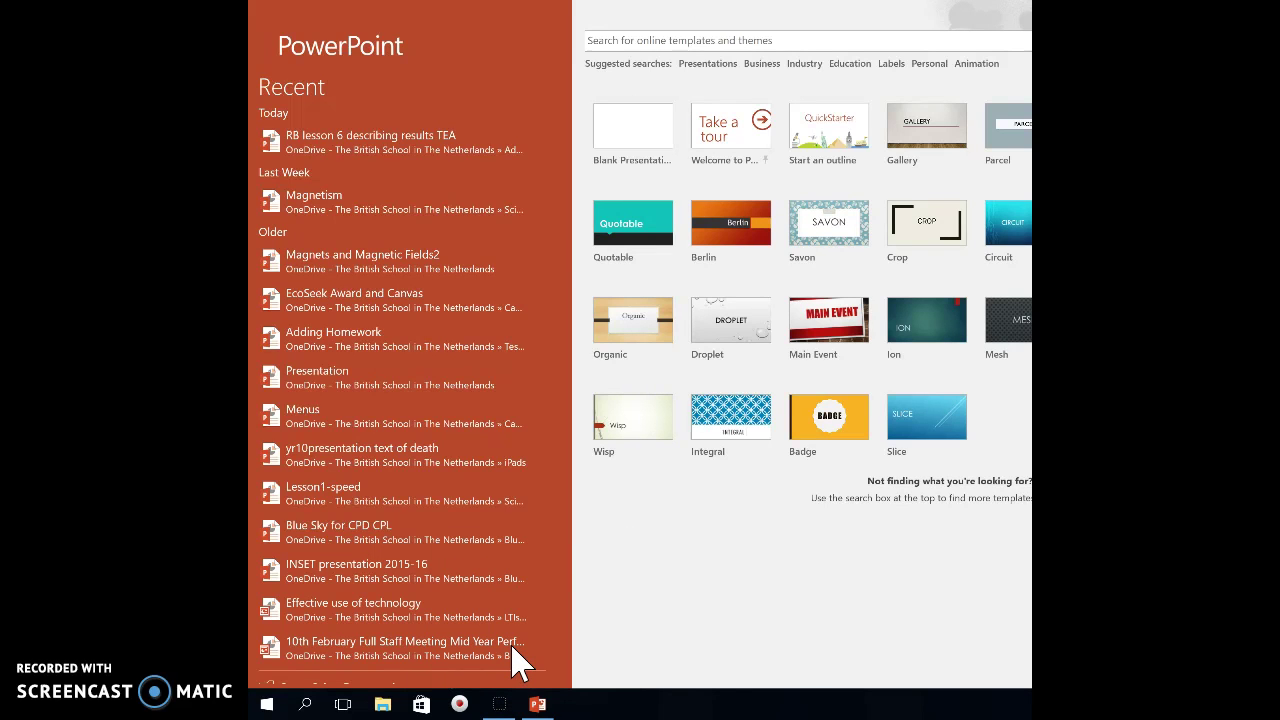
Step: Close PowerPoint and test its pinned taskbar icon by relaunching the app and closing it again
left_click(777, 368)
left_click(1017, 10)
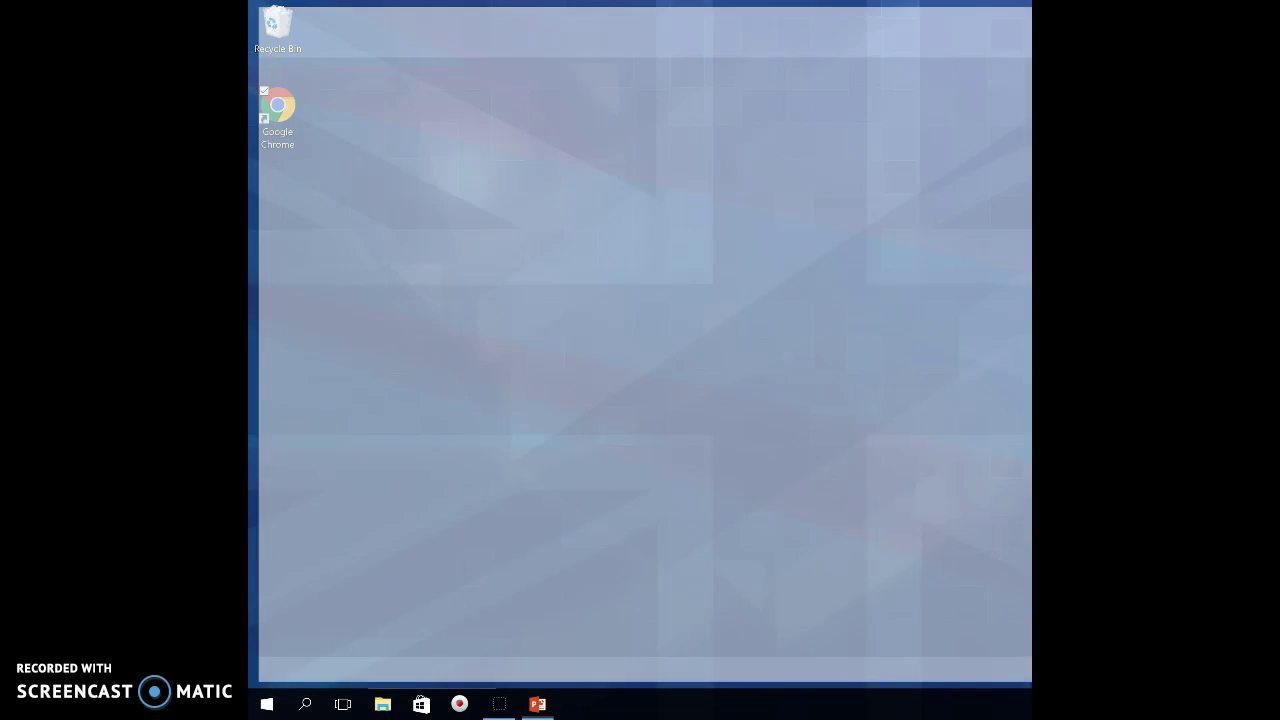
left_click(538, 706)
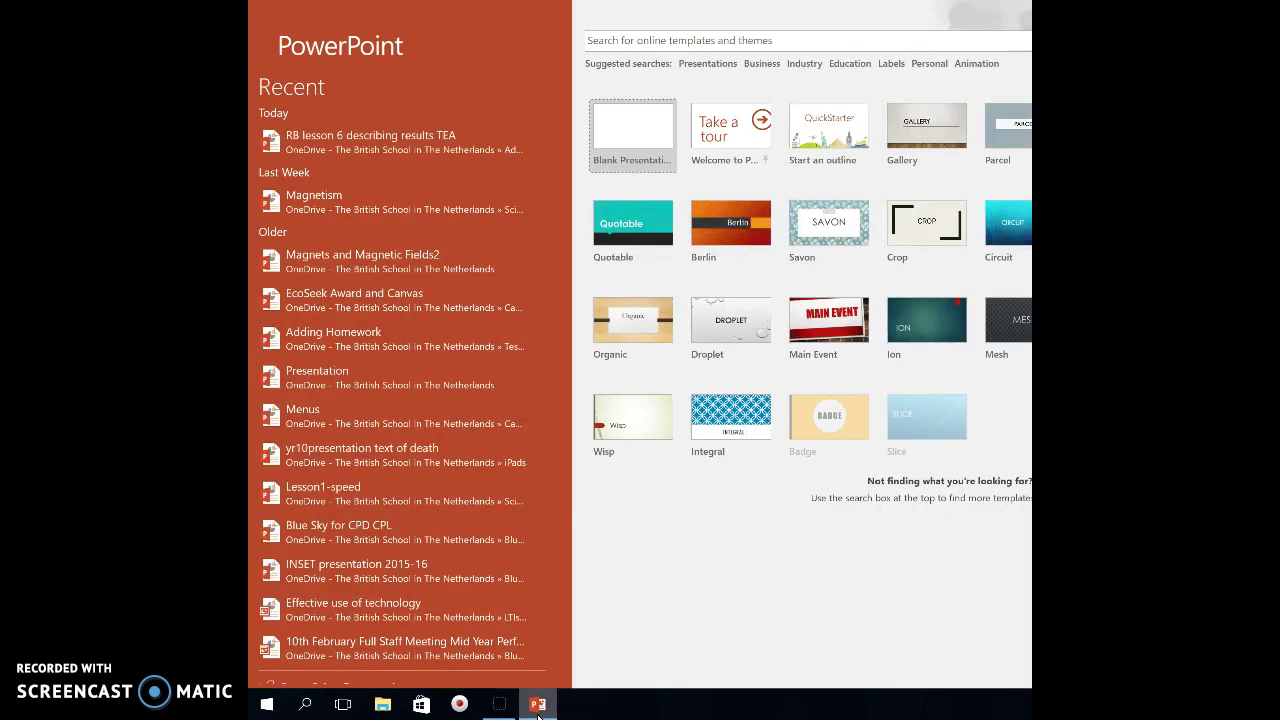
key("Return")
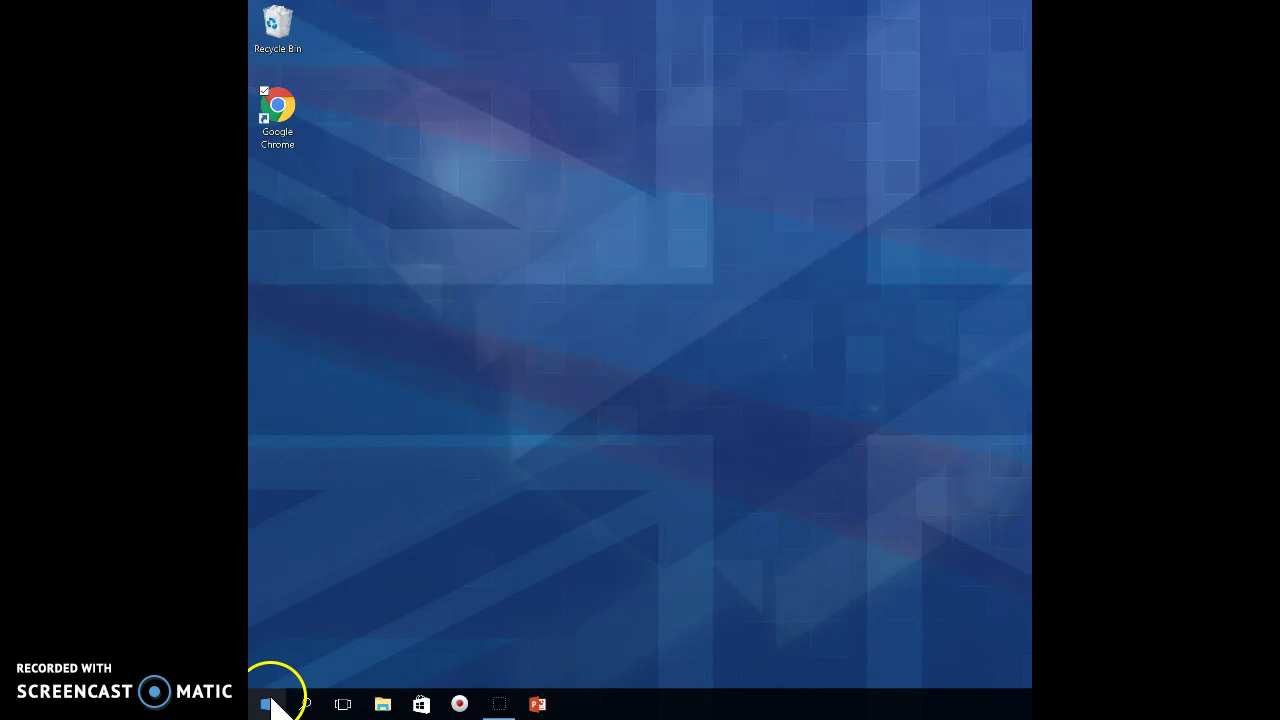
Step: Pin the Reader app to the taskbar straight from the installed app list, without launching it
left_click(268, 704)
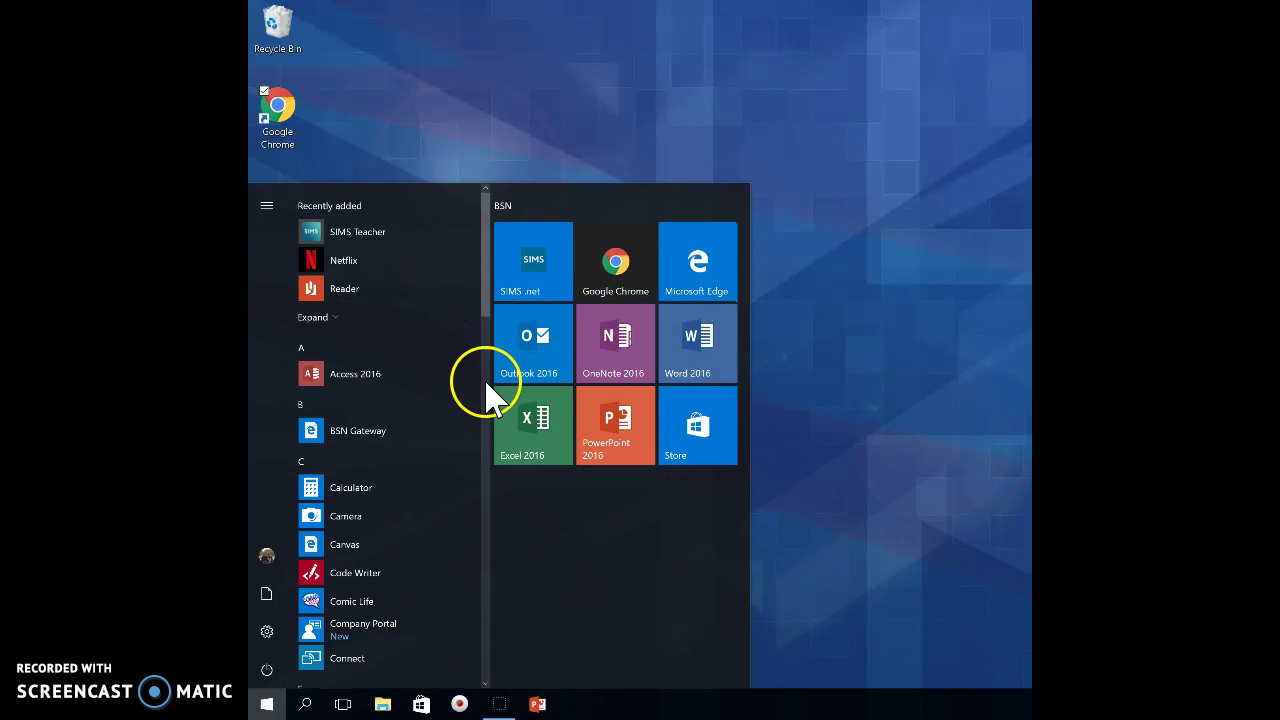
left_click_drag(486, 286, 477, 537)
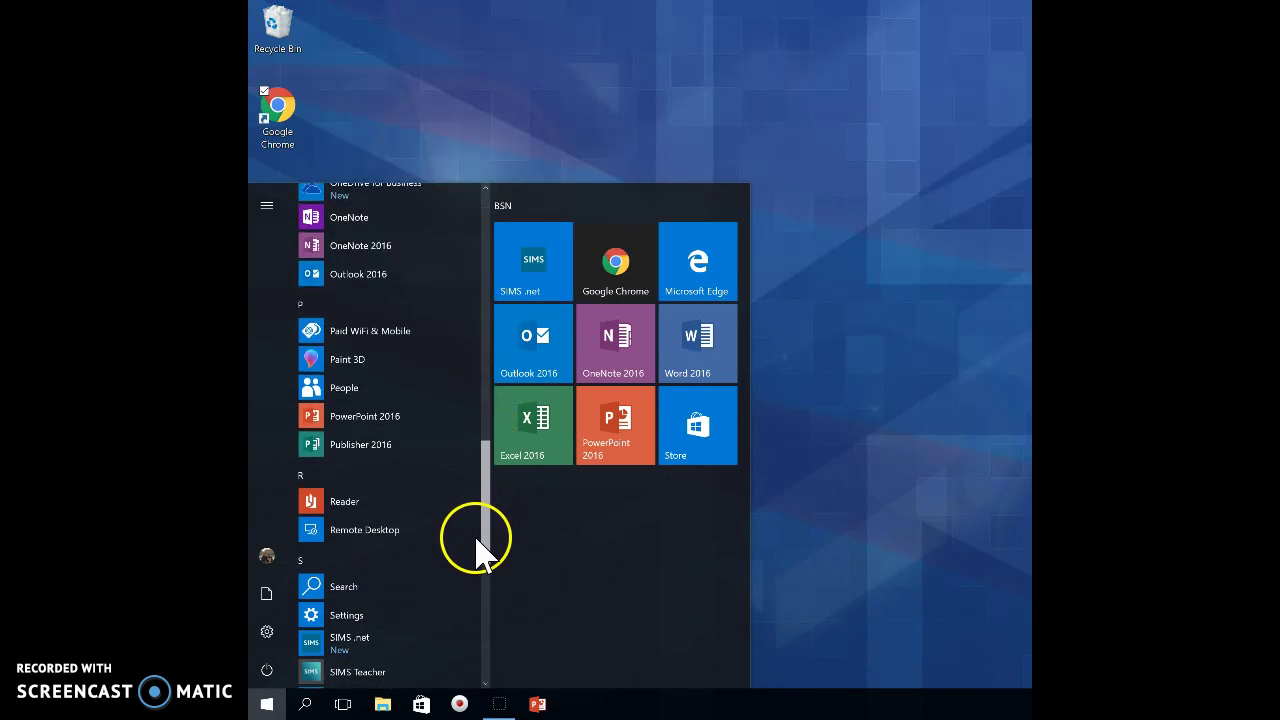
right_click(380, 507)
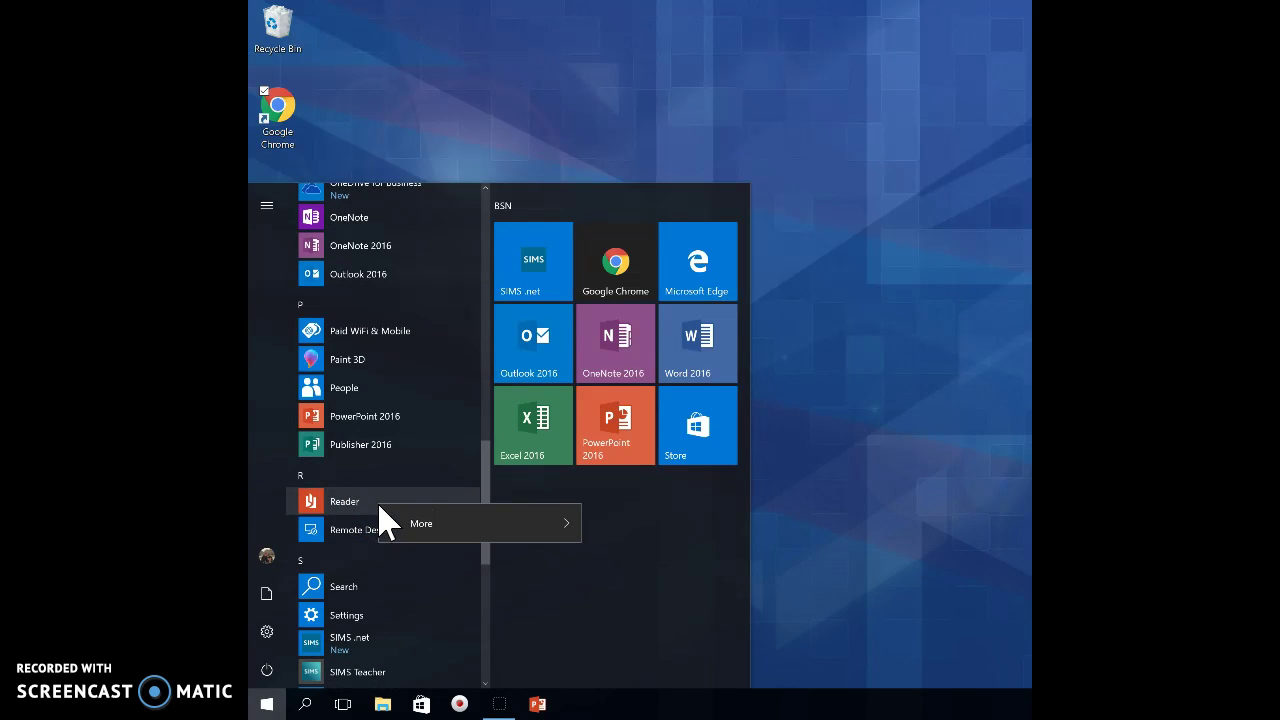
left_click(420, 531)
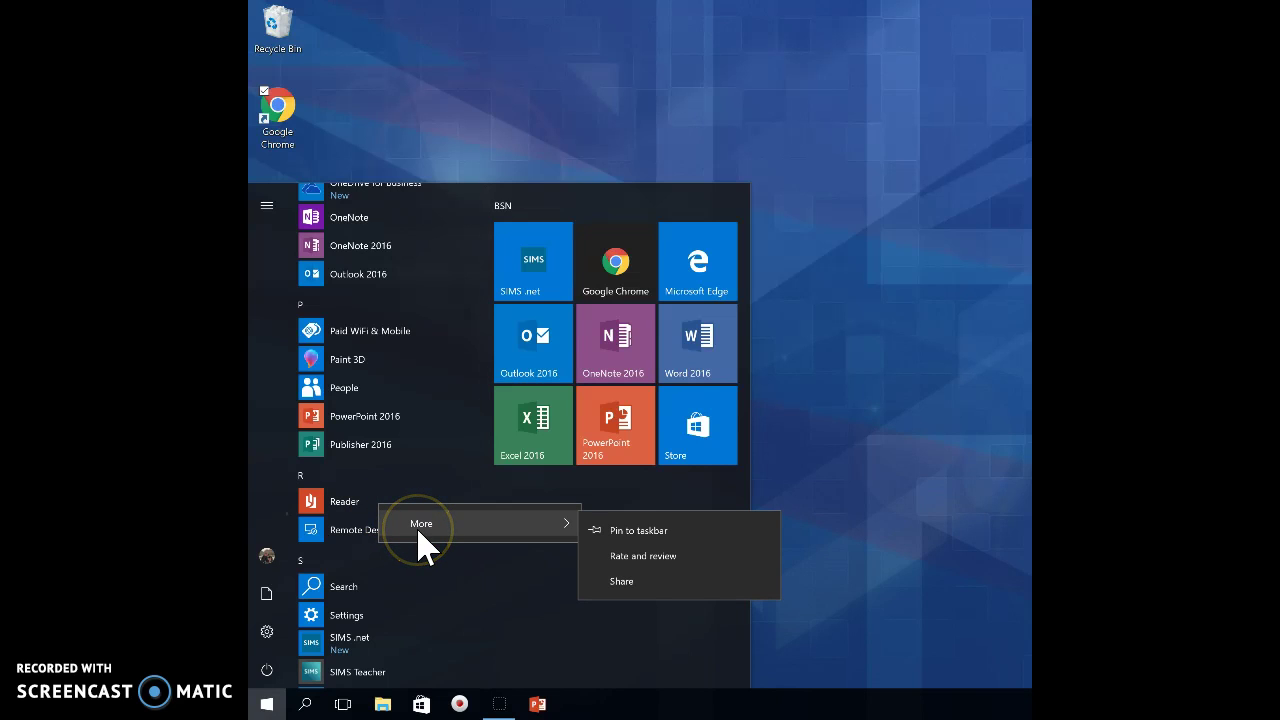
left_click(640, 531)
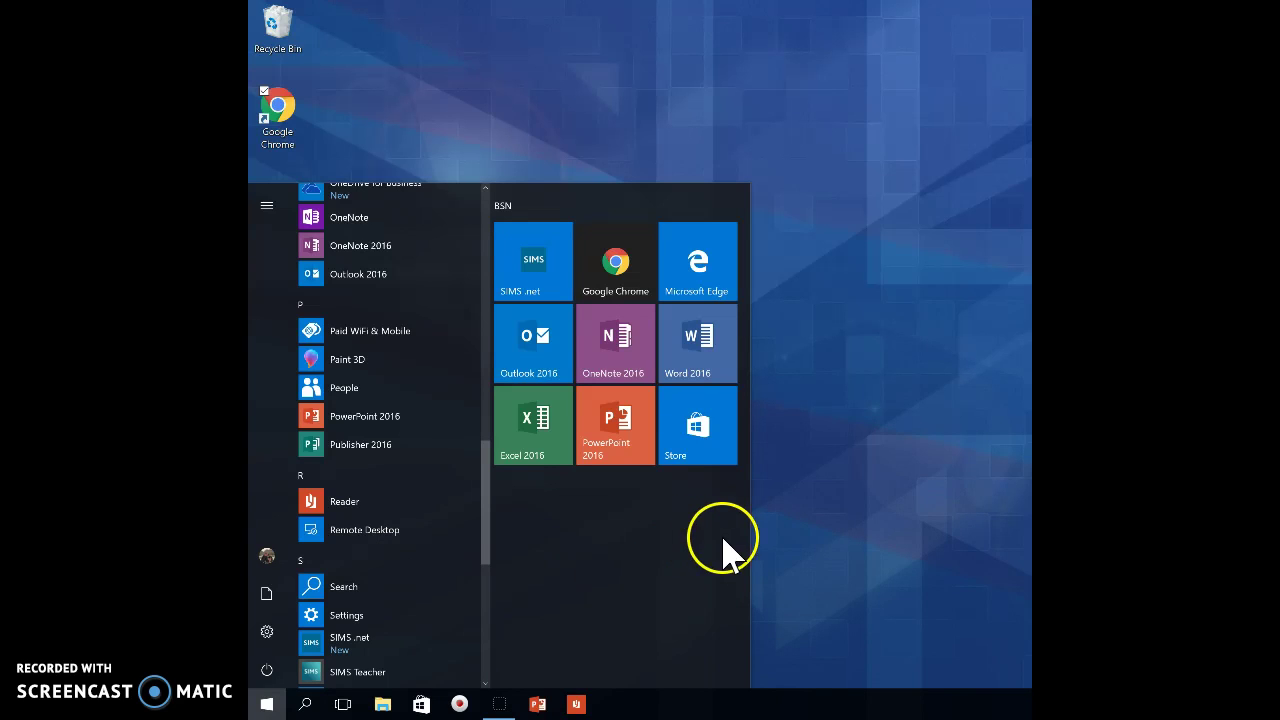
left_click(780, 548)
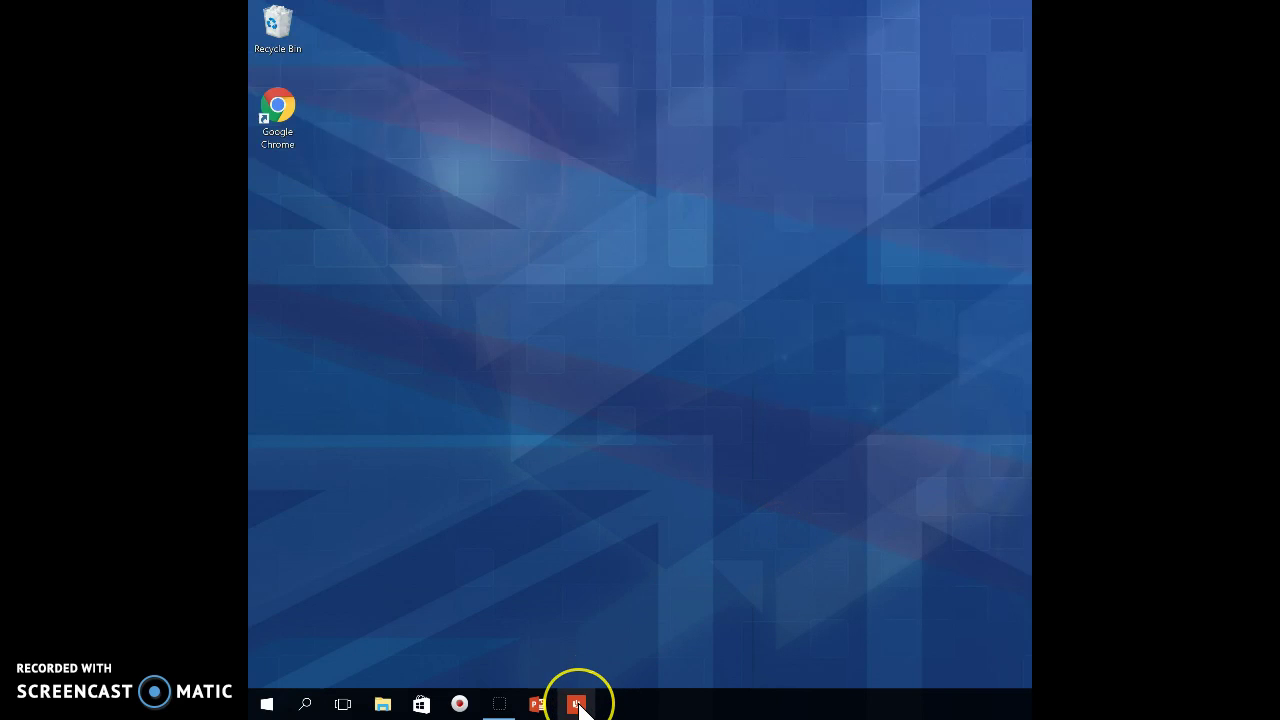
Step: Test the pinned Reader icon by opening and closing the app, and unpin Reader from the taskbar
left_click(577, 705)
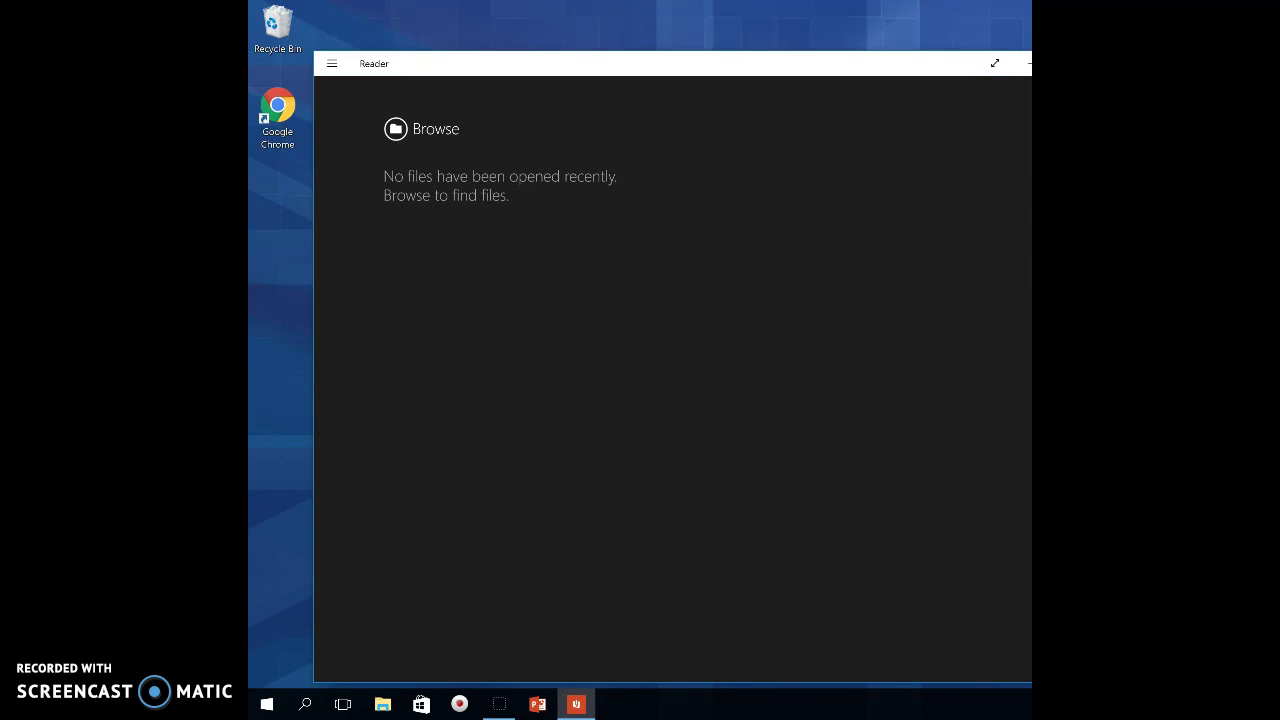
key("alt+F4")
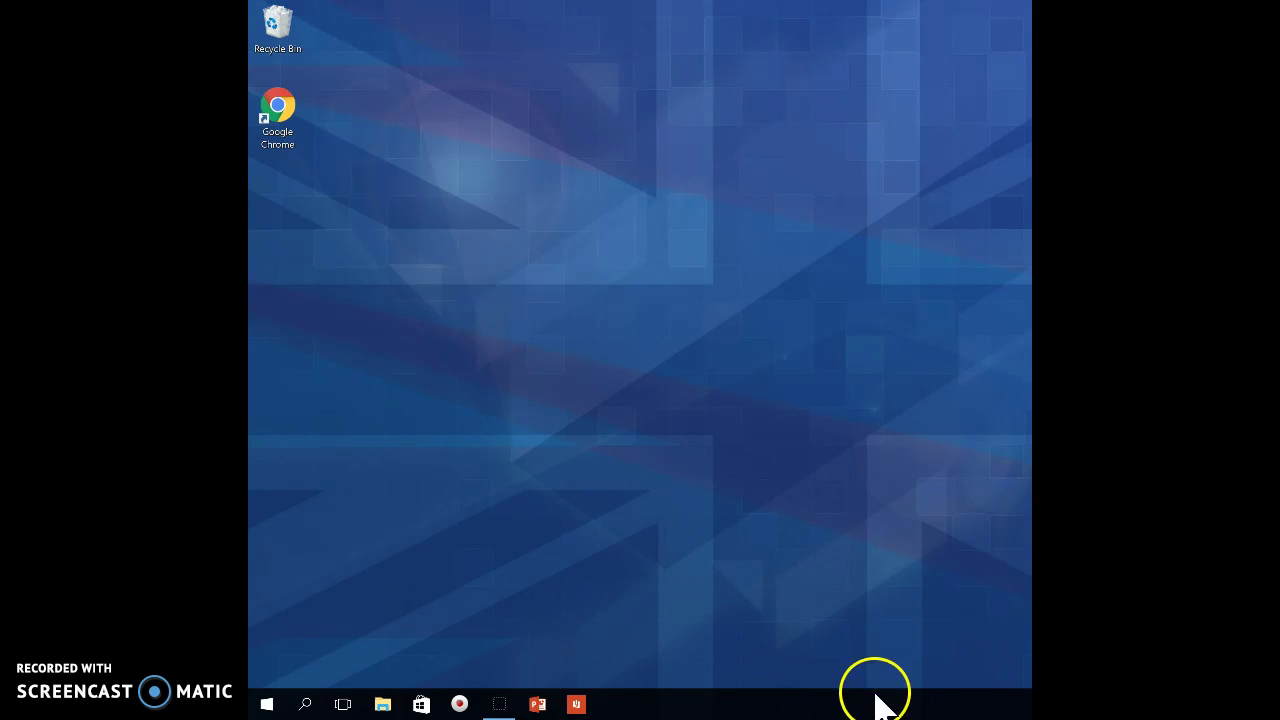
right_click(577, 706)
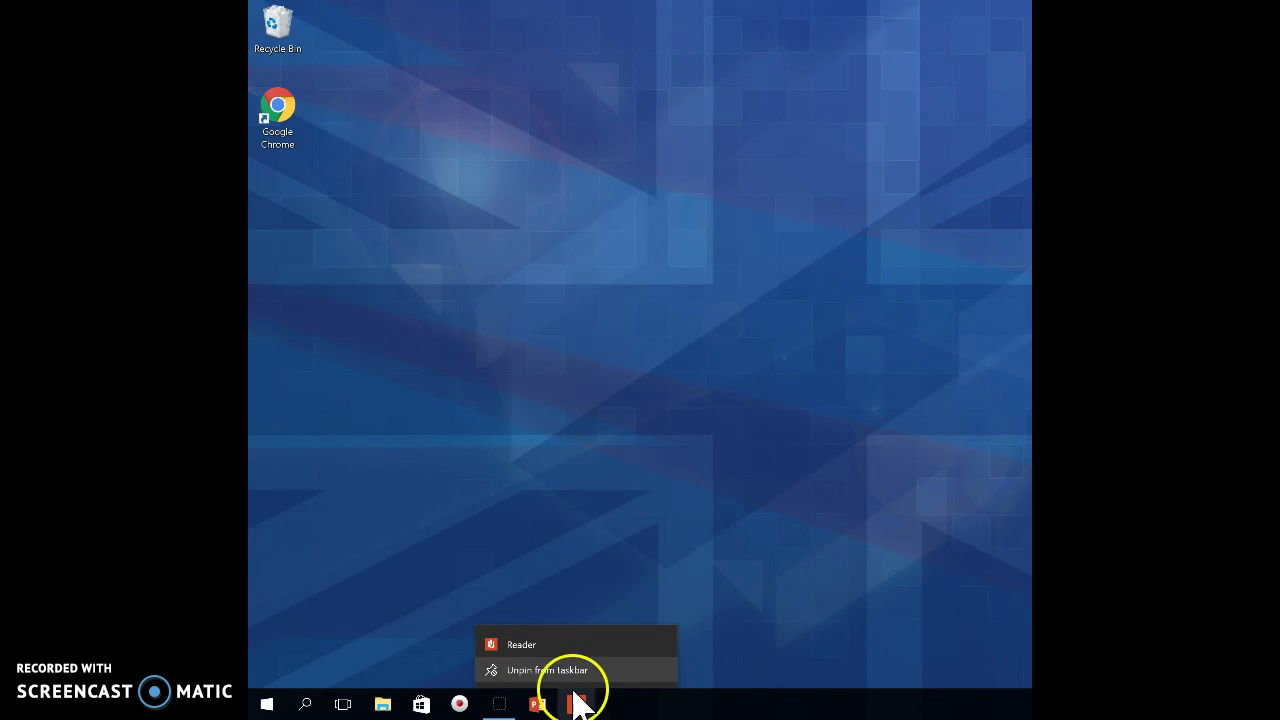
left_click(562, 671)
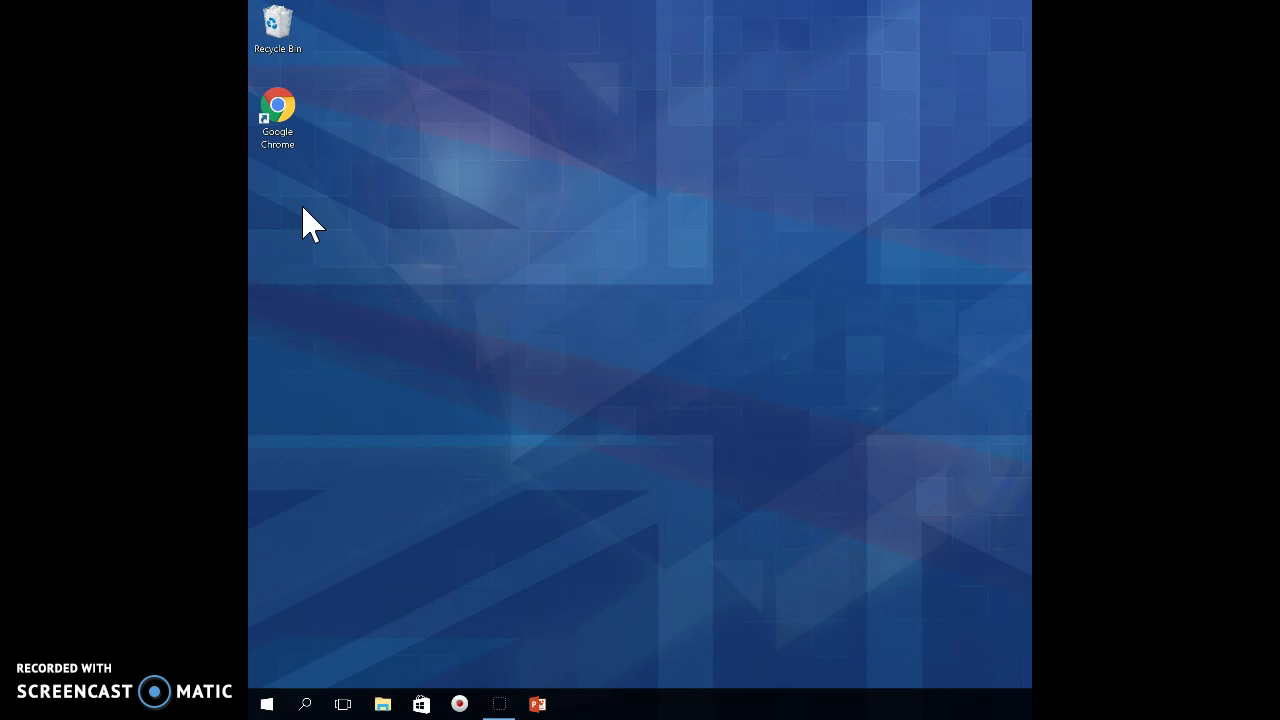
Step: Create a desktop shortcut for PowerPoint 2016 from the app list, placing it below the Google Chrome shortcut
left_click(268, 705)
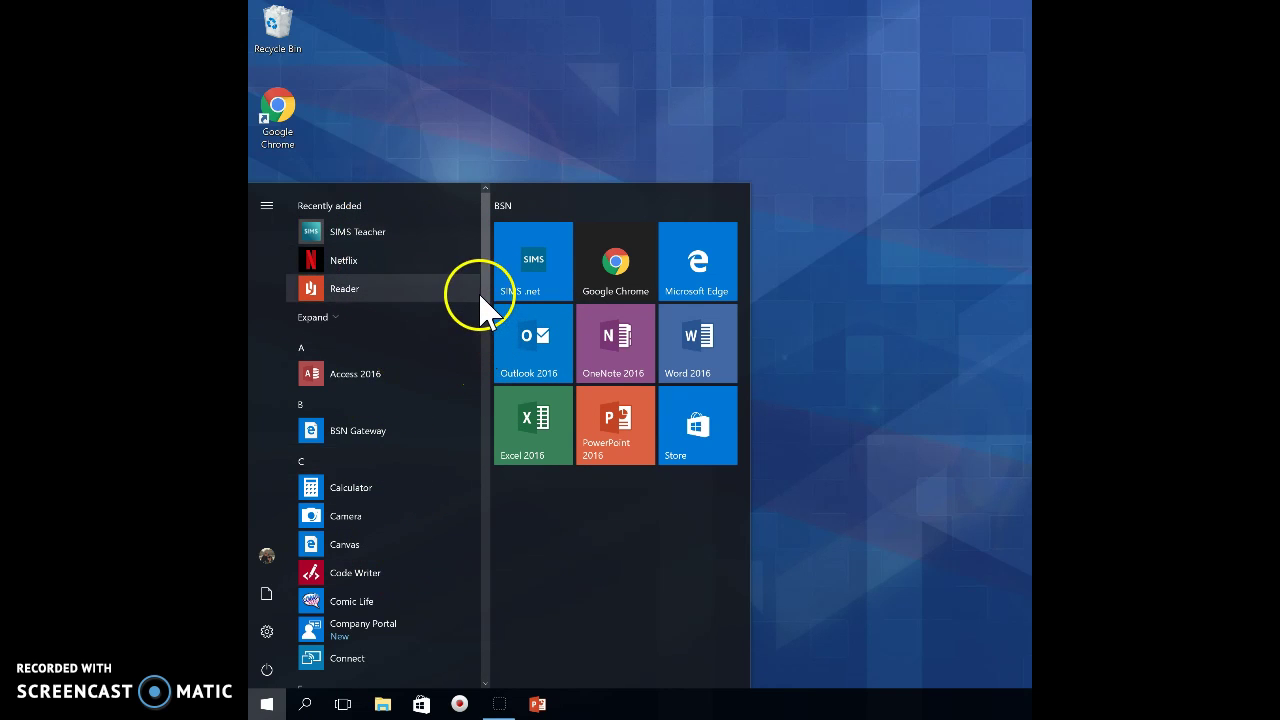
left_click_drag(480, 294, 477, 534)
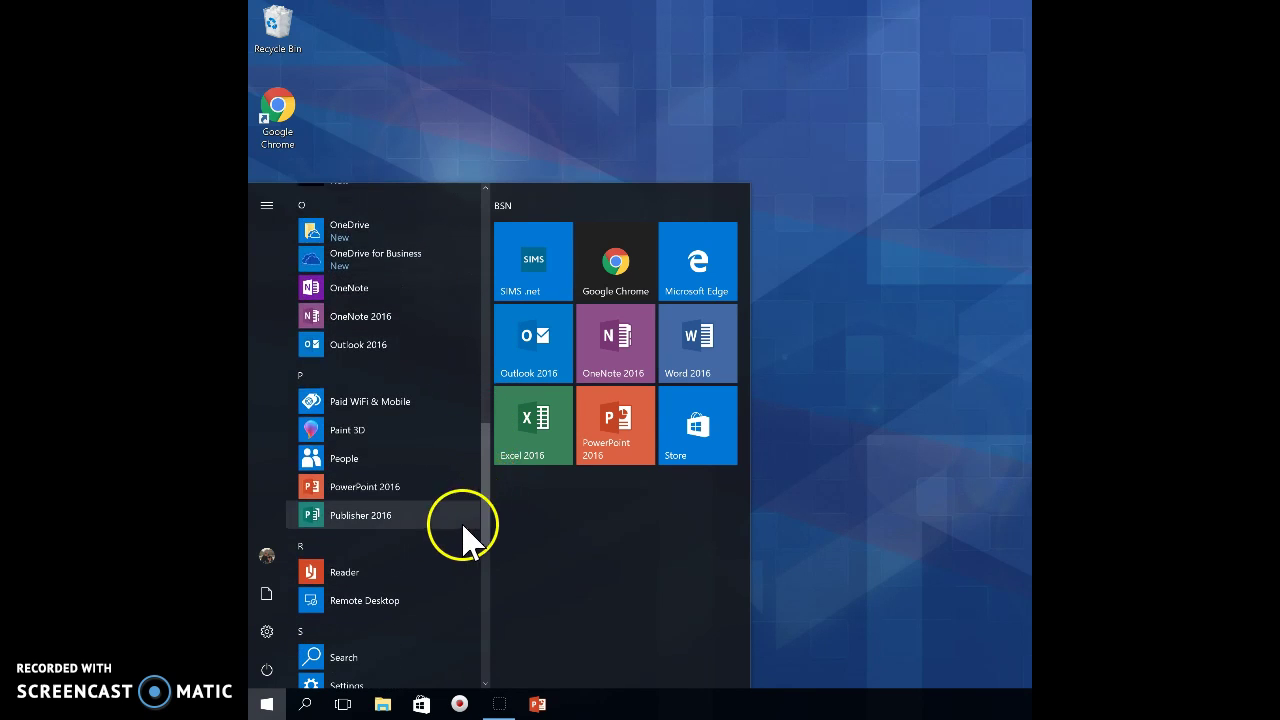
left_click_drag(363, 489, 288, 200)
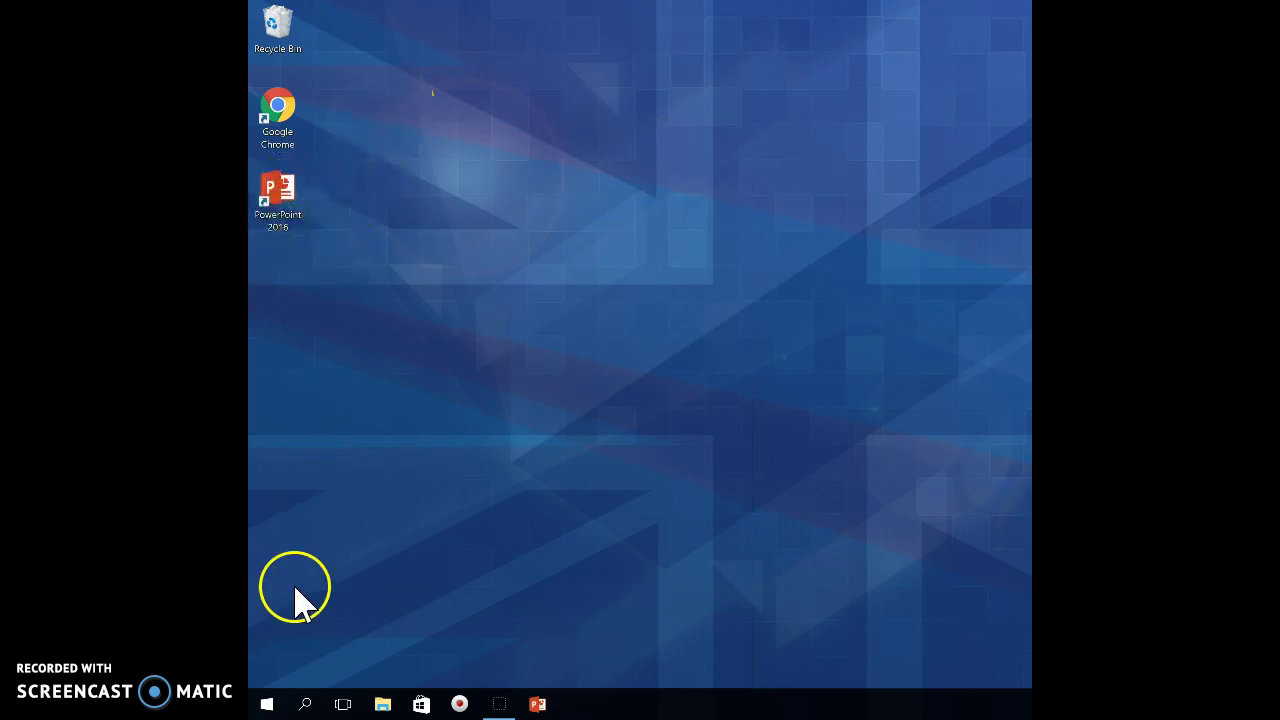
Step: Create a desktop shortcut for Camera from the app list beside the Recycle Bin, and select the shortcut
left_click(268, 704)
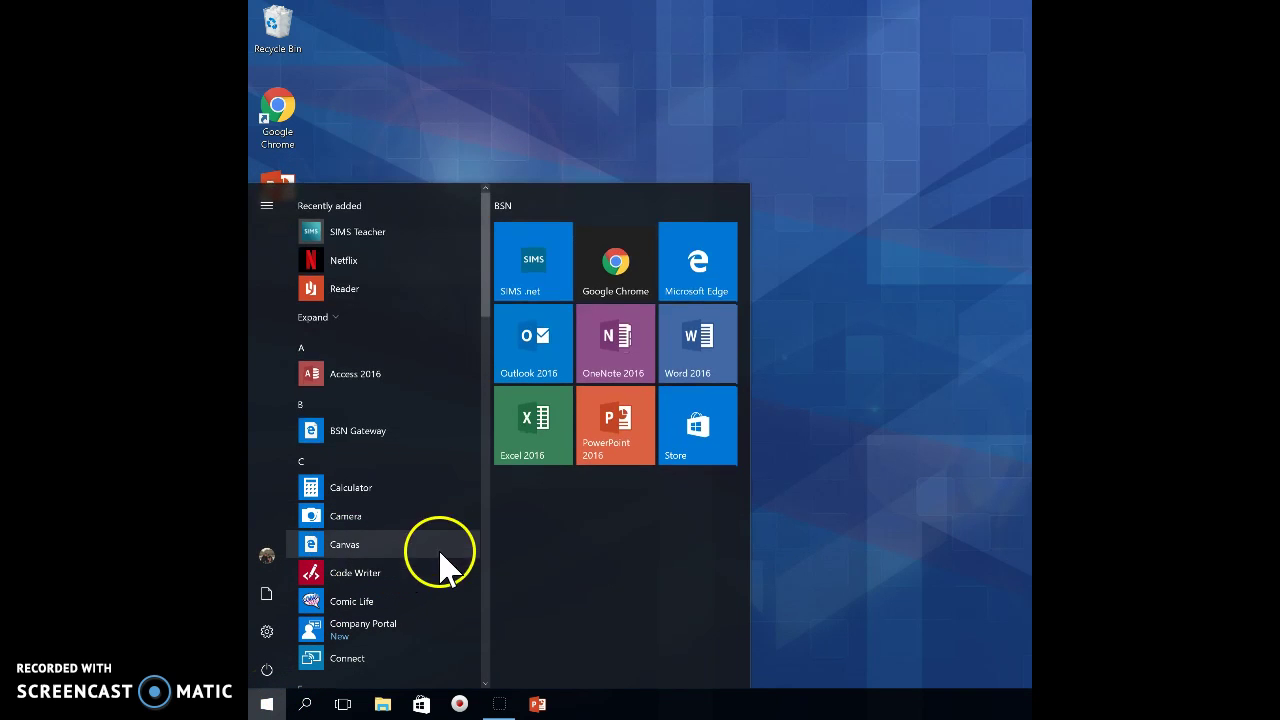
left_click_drag(348, 530, 337, 49)
left_click(434, 251)
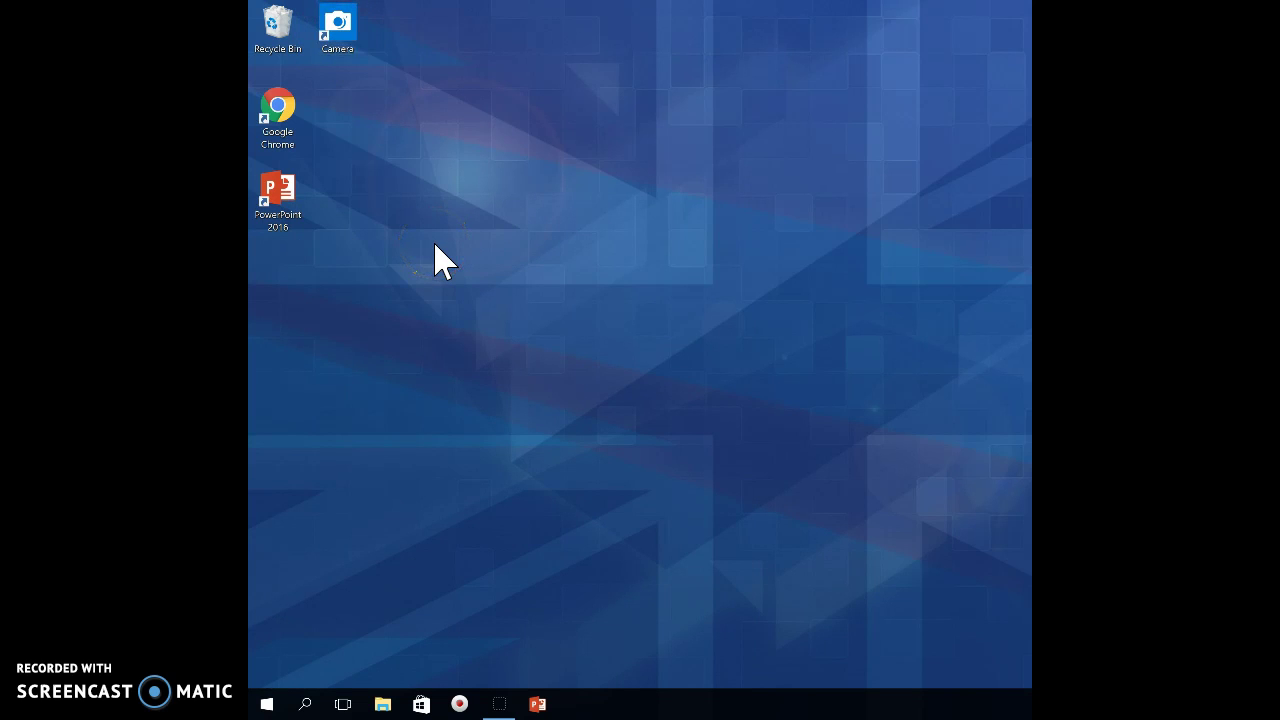
left_click(383, 294)
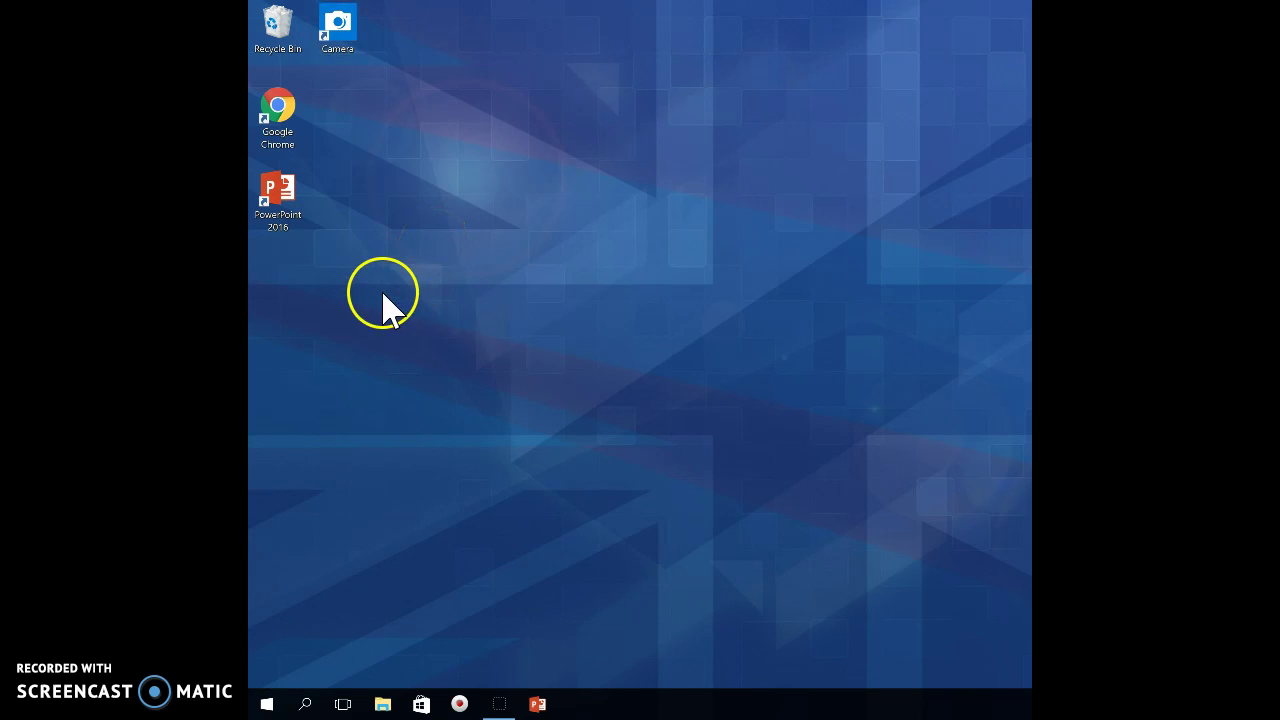
left_click(345, 35)
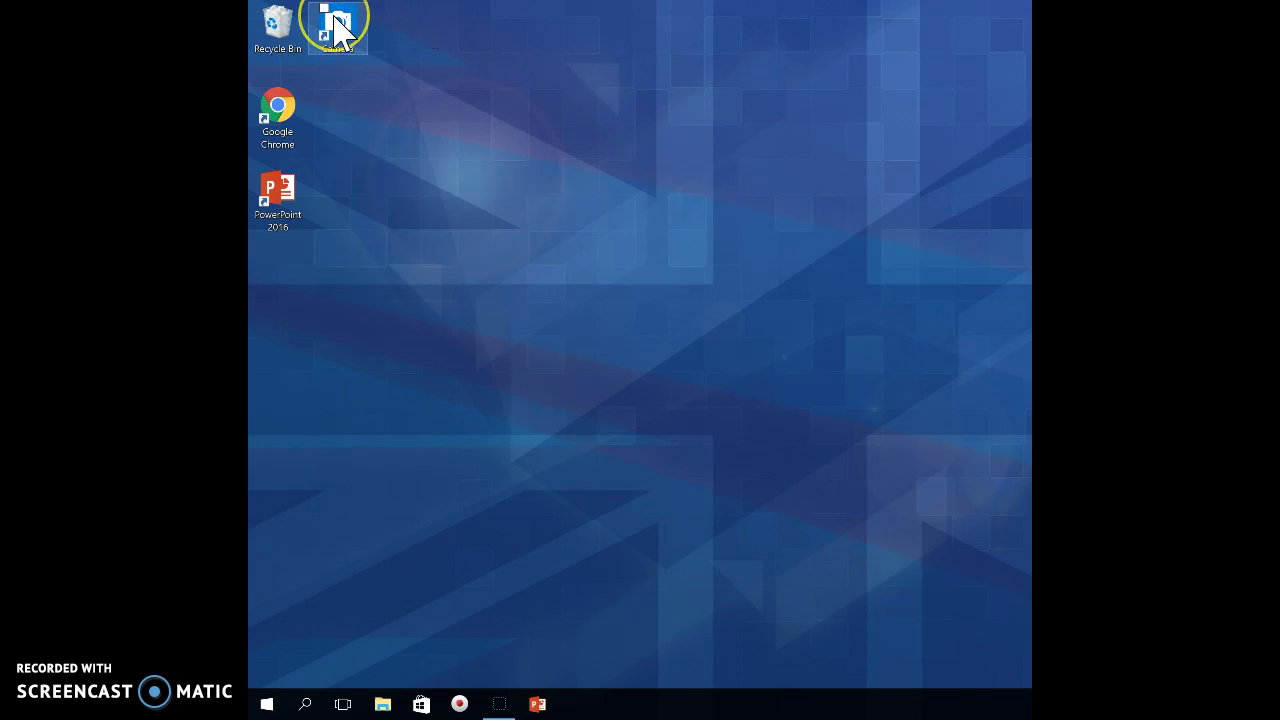
Step: Delete the Camera shortcut beside the Recycle Bin from the desktop
right_click(340, 33)
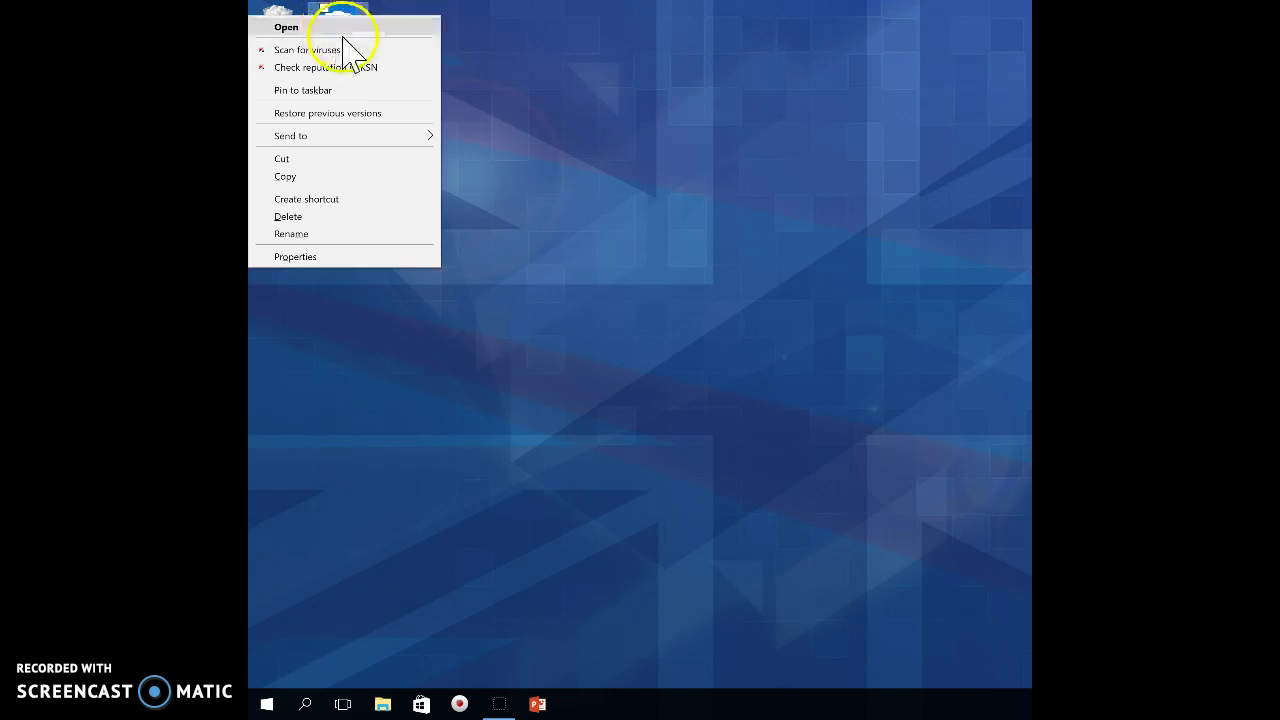
left_click(288, 216)
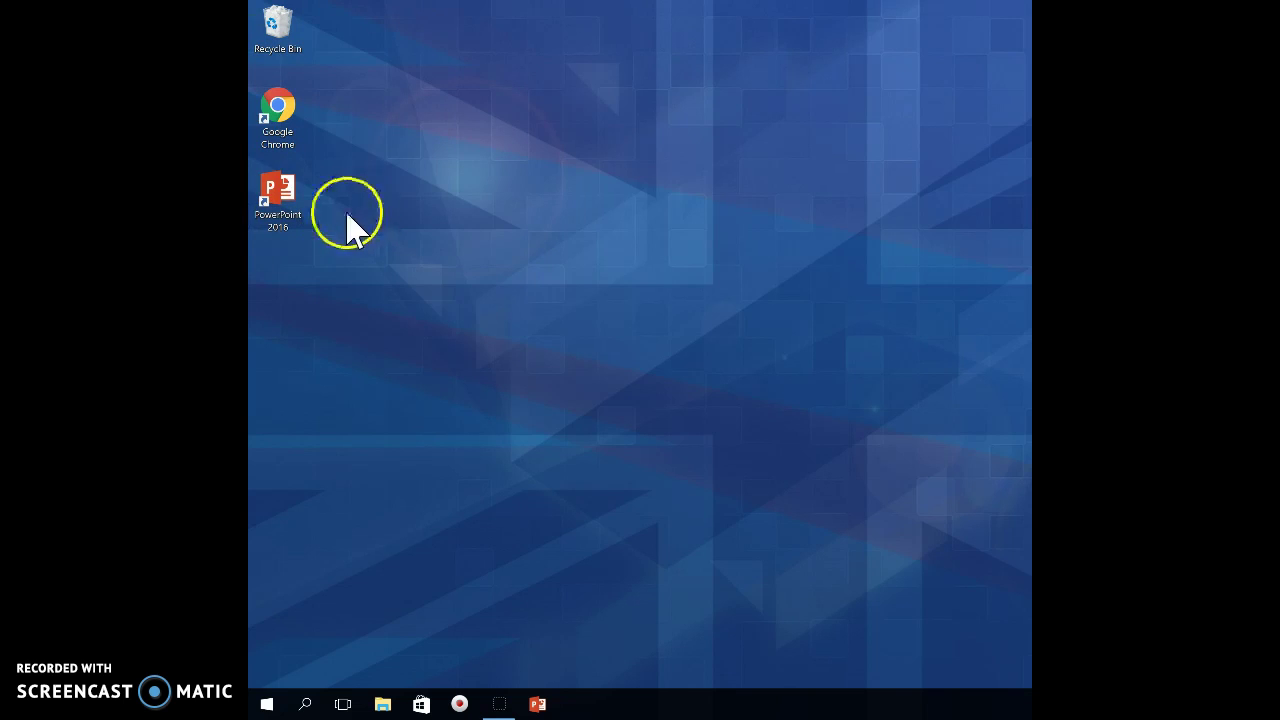
Step: Check the PowerPoint 2016 shortcut's taskbar pinning option, and pin Google Chrome to the taskbar from its desktop shortcut
right_click(289, 213)
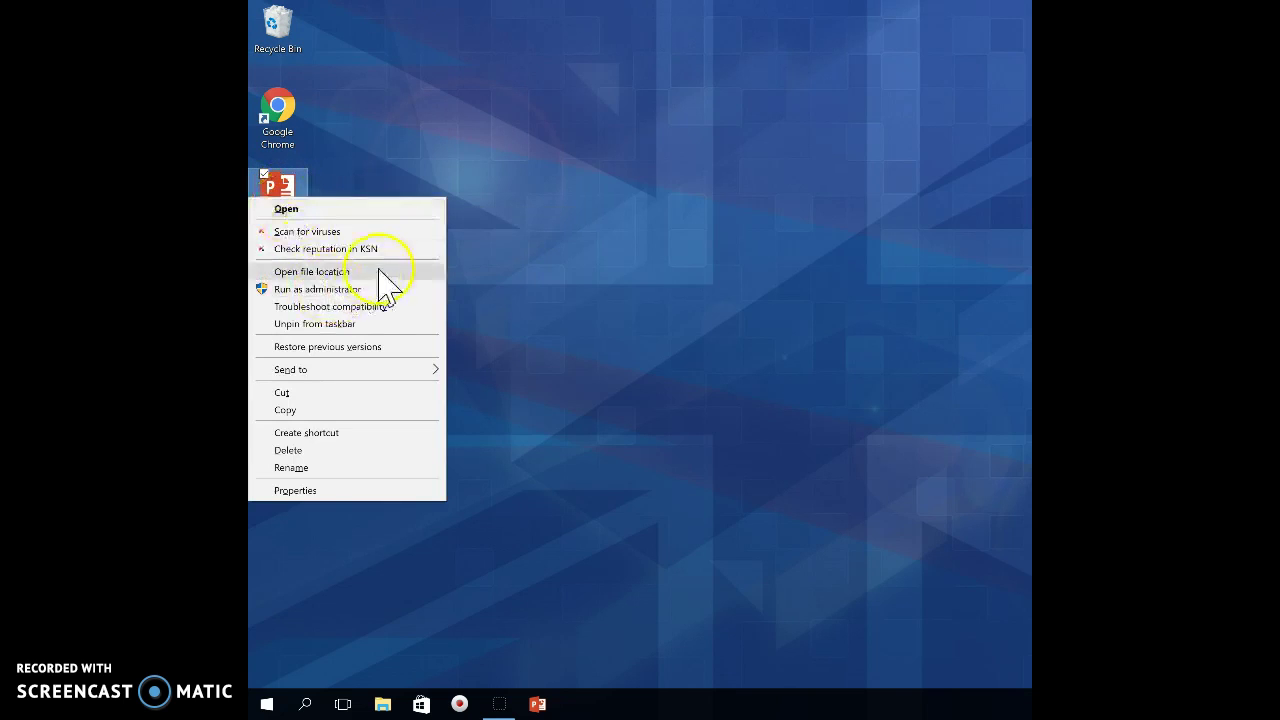
left_click(549, 162)
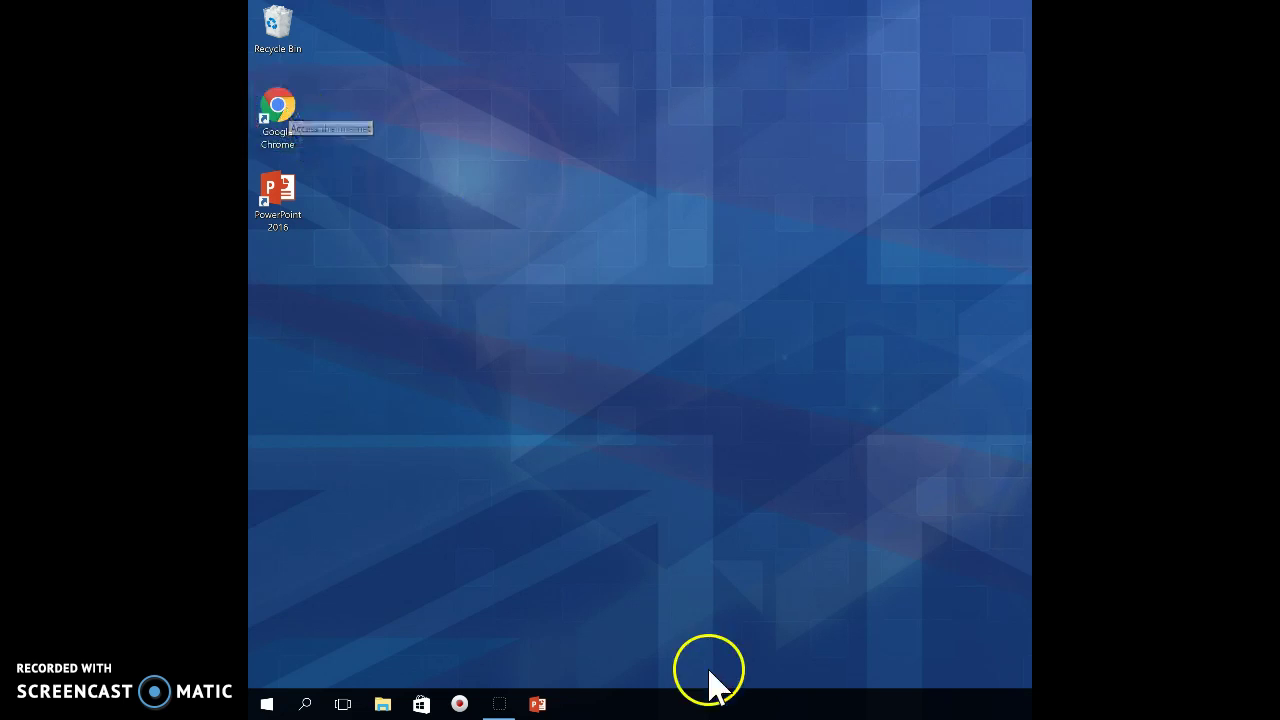
right_click(283, 121)
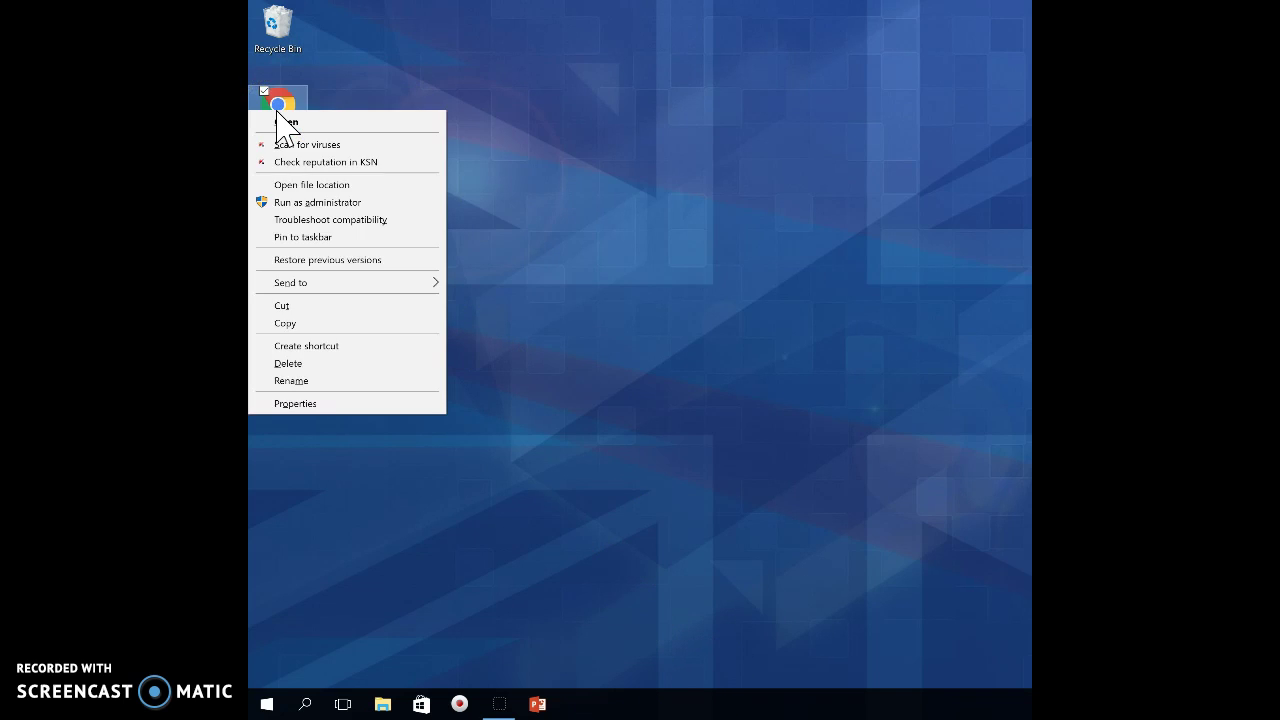
left_click(314, 238)
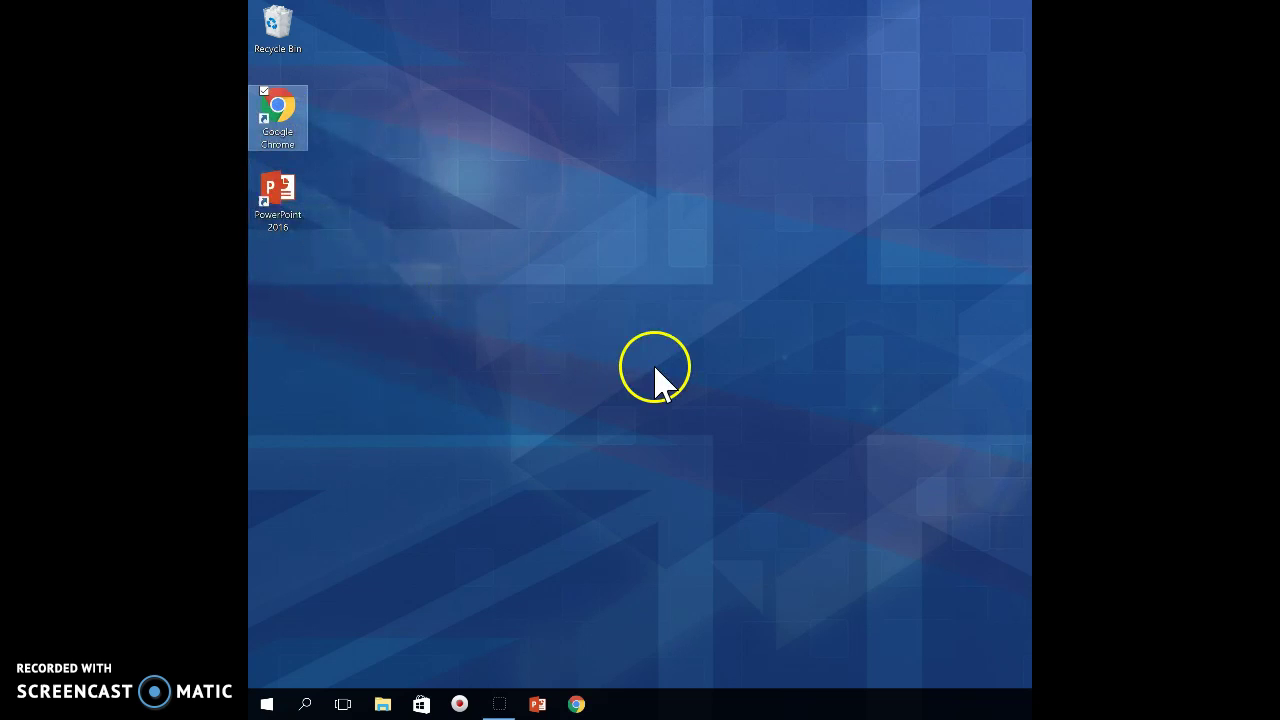